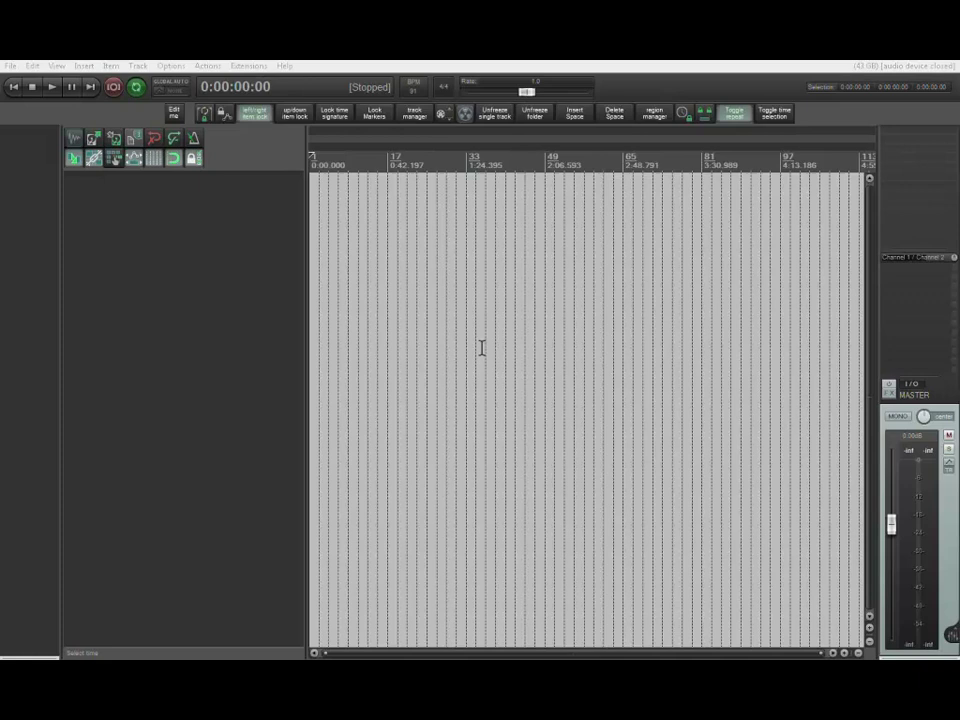
- Move the play position to 0:00:47:10 and show the Project Settings framerate choices
{"action": "left_click", "coordinate": [481, 347]}
{"action": "left_click", "coordinate": [398, 320]}
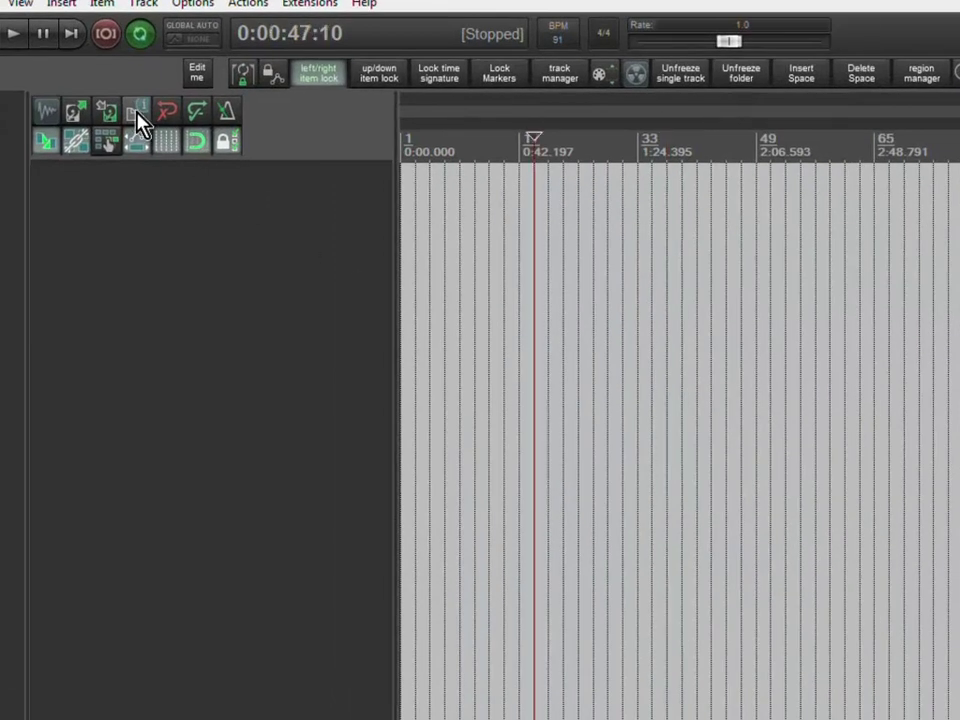
{"action": "left_click", "coordinate": [137, 117]}
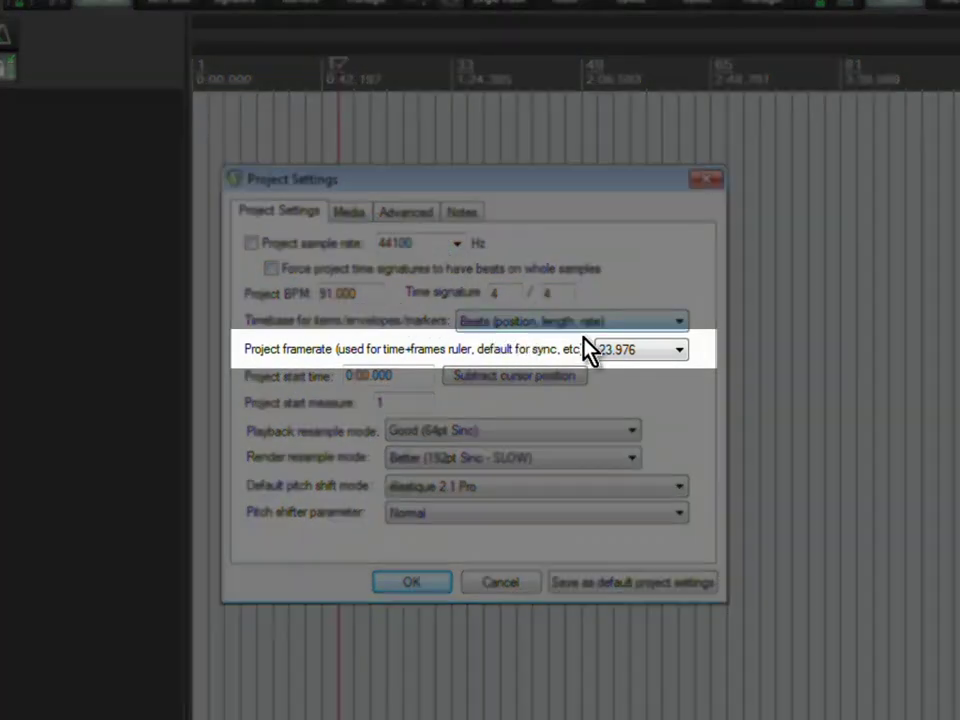
{"action": "left_click", "coordinate": [680, 350]}
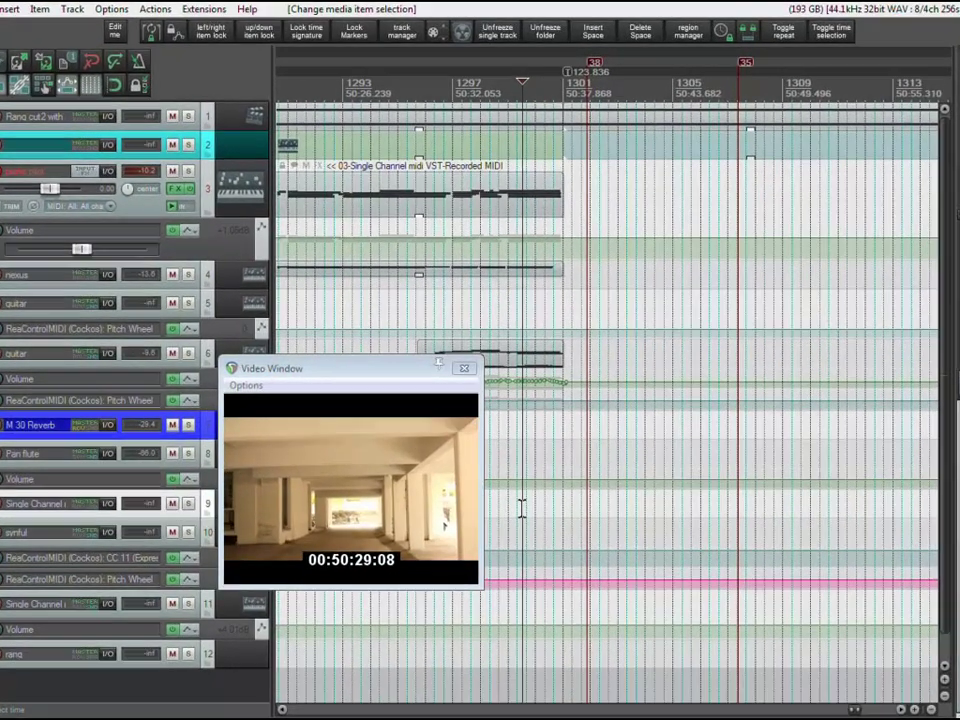
- Preview the video and place the play position at the close-up cut, timecode 00:50:33:13
{"action": "scroll", "coordinate": [521, 508], "scroll_direction": "up", "scroll_amount": 2}
{"action": "left_click", "coordinate": [587, 518]}
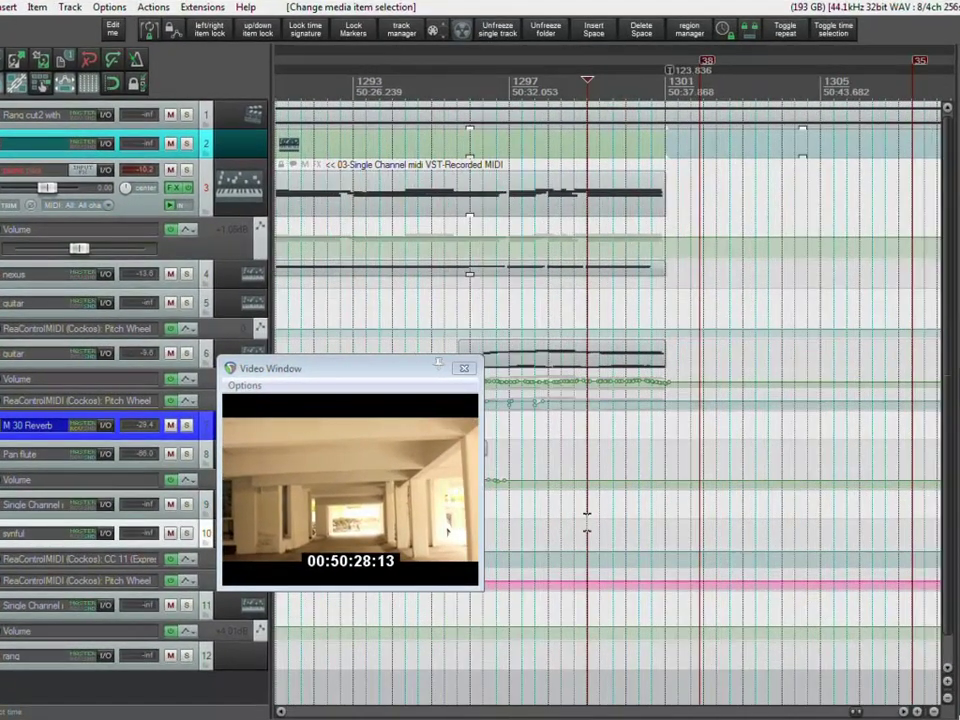
{"action": "key", "text": "space"}
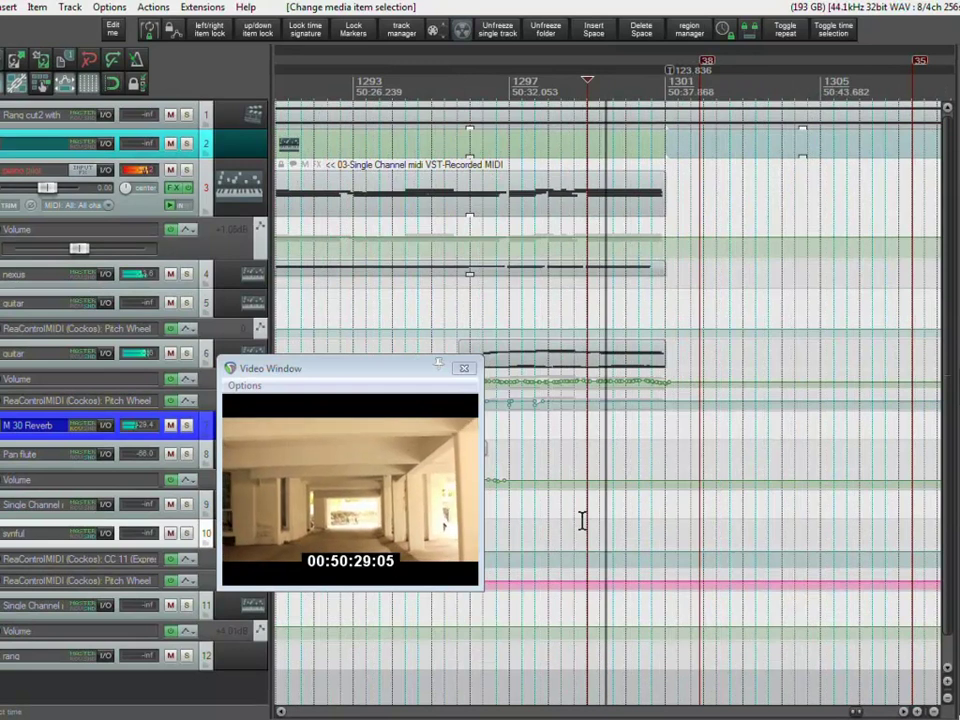
{"action": "scroll", "coordinate": [582, 519], "scroll_direction": "down", "scroll_amount": 1}
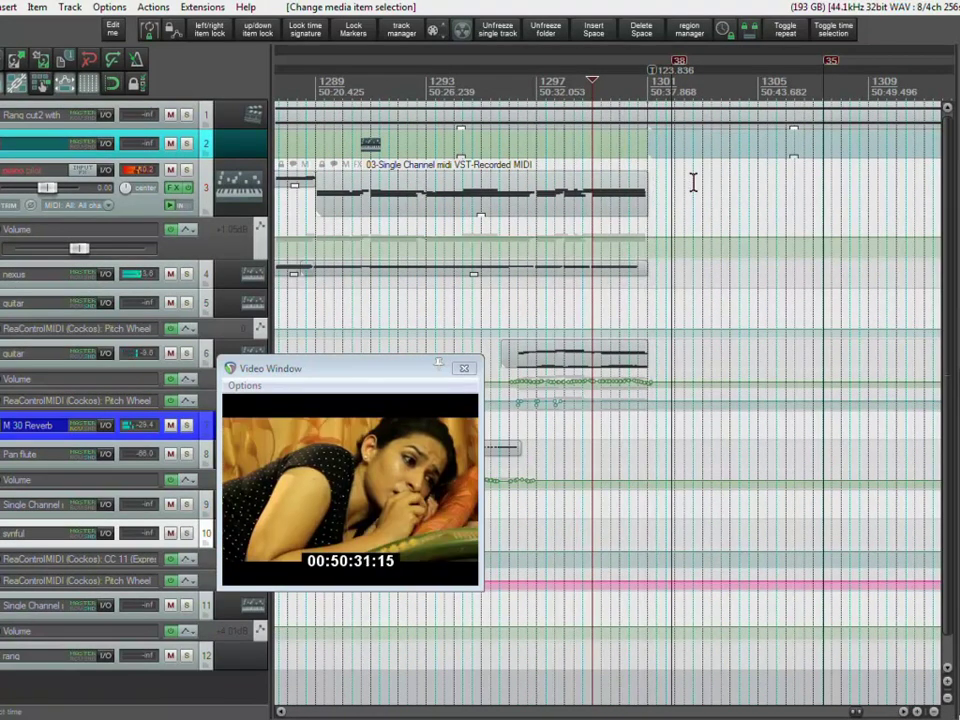
{"action": "key", "text": "space"}
{"action": "left_click", "coordinate": [716, 272]}
{"action": "scroll", "coordinate": [716, 272], "scroll_direction": "up", "scroll_amount": 1}
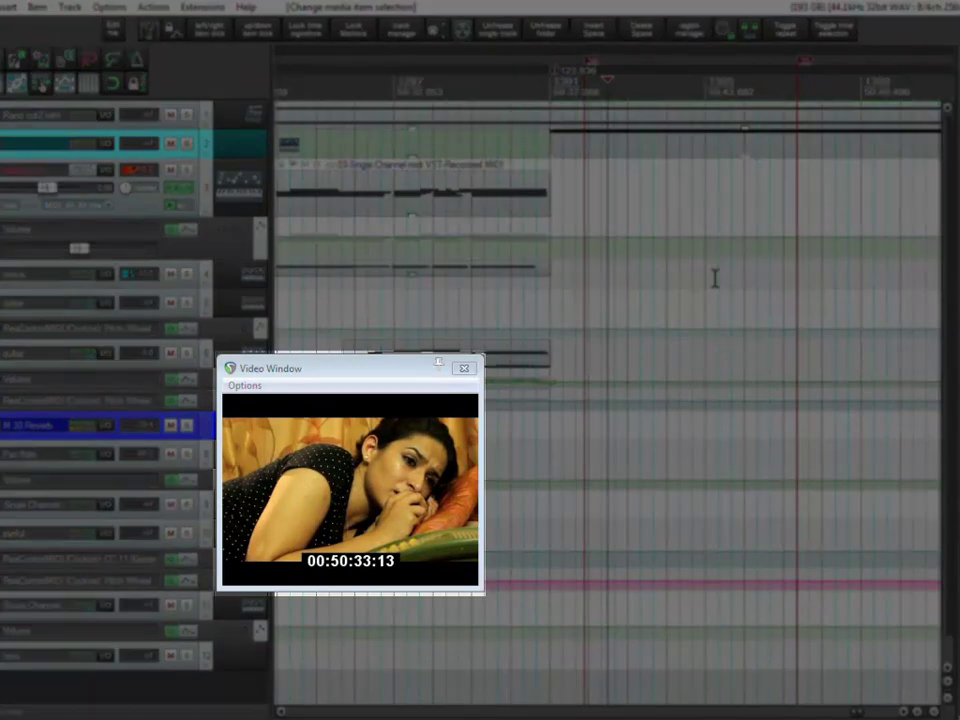
{"action": "key", "text": "ctrl+shift+v"}
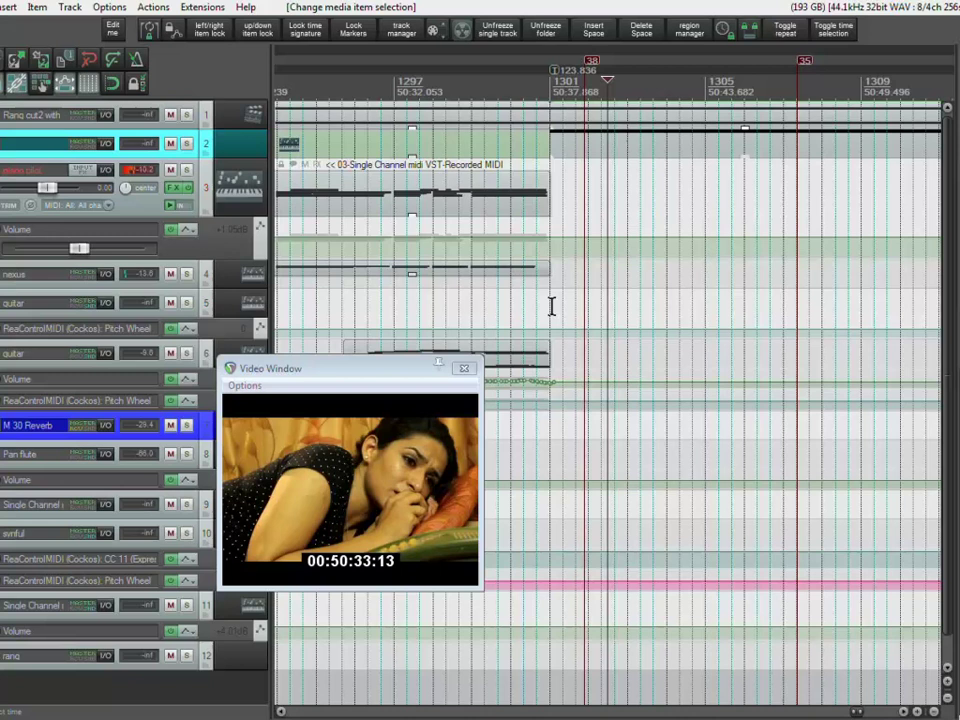
- Zoom into the timeline around bar 1301
{"action": "scroll", "coordinate": [551, 307], "scroll_direction": "up", "scroll_amount": 5}
- Nudge the edit cursor frame by frame from just before bar 1301 onto 1301.1.00 (0:50:34:20)
{"action": "left_click", "coordinate": [541, 315]}
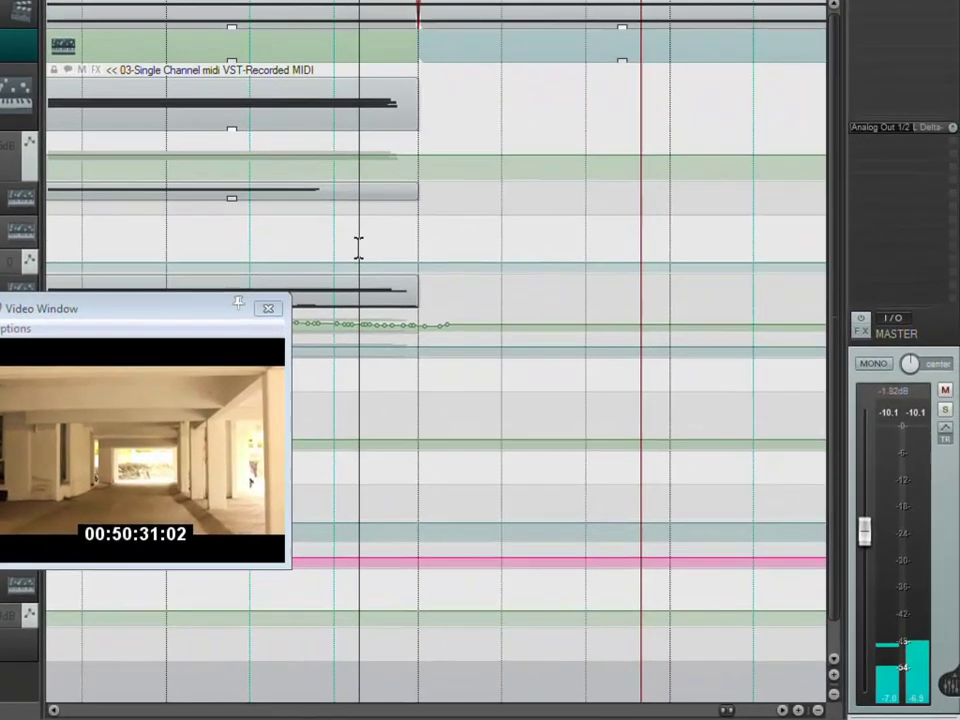
{"action": "key", "text": "n"}
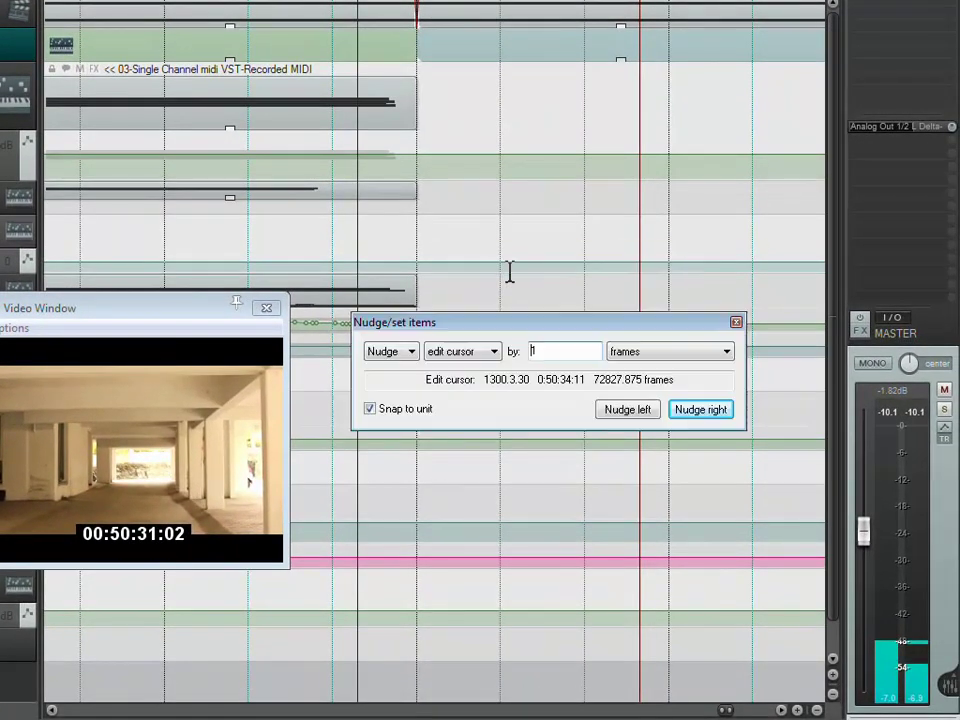
{"action": "left_click", "coordinate": [688, 420]}
{"action": "left_click", "coordinate": [688, 420]}
{"action": "left_click", "coordinate": [688, 420]}
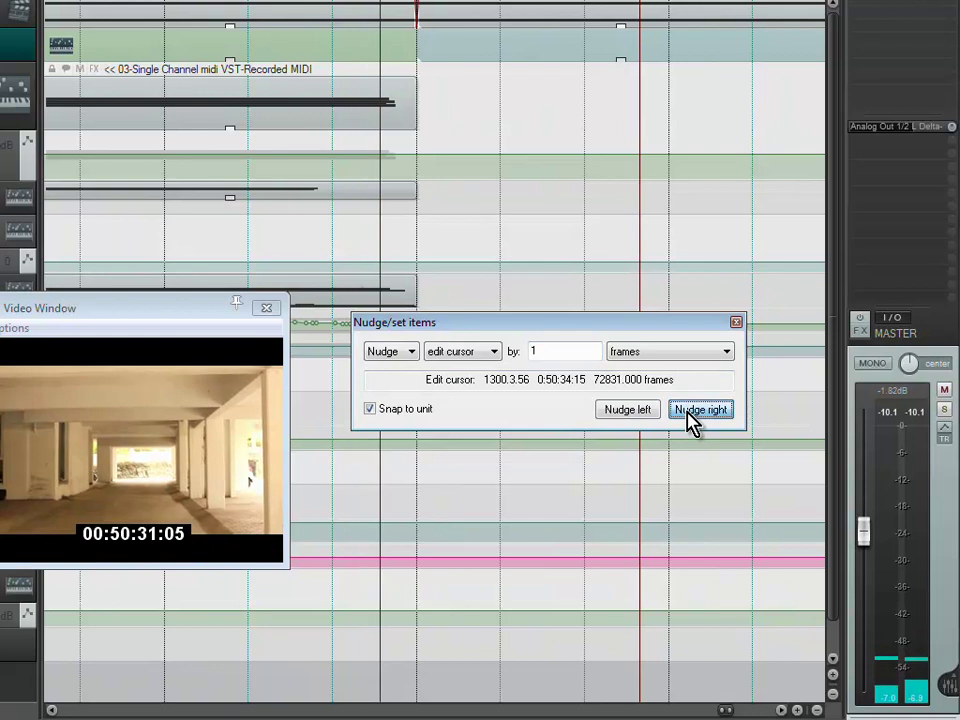
{"action": "left_click", "coordinate": [688, 420]}
{"action": "left_click", "coordinate": [688, 420]}
{"action": "left_click", "coordinate": [688, 420]}
{"action": "left_click", "coordinate": [688, 420]}
{"action": "left_click", "coordinate": [688, 420]}
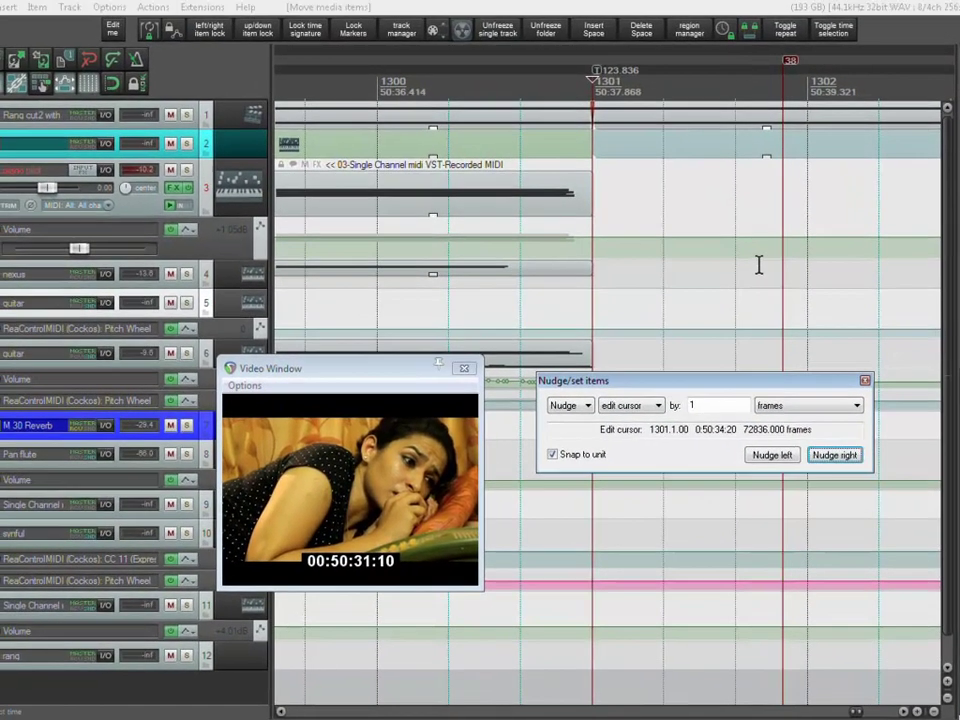
{"action": "key", "text": "Right"}
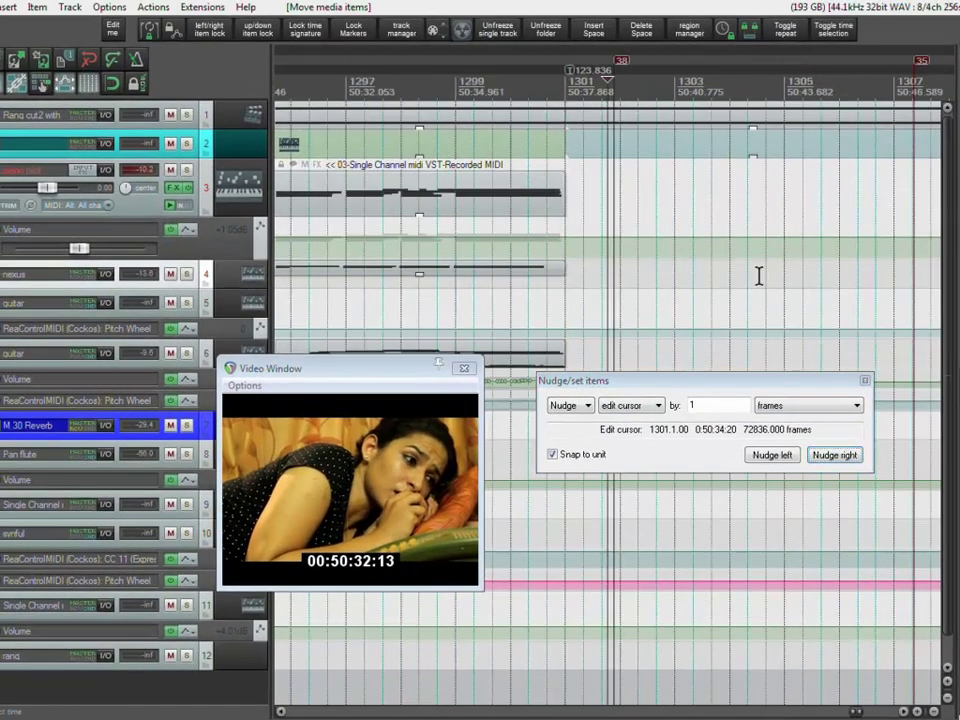
- Move the play position from bar 1307 to near bar 1325
{"action": "left_click", "coordinate": [757, 282]}
{"action": "scroll", "coordinate": [752, 295], "scroll_direction": "up", "scroll_amount": 3}
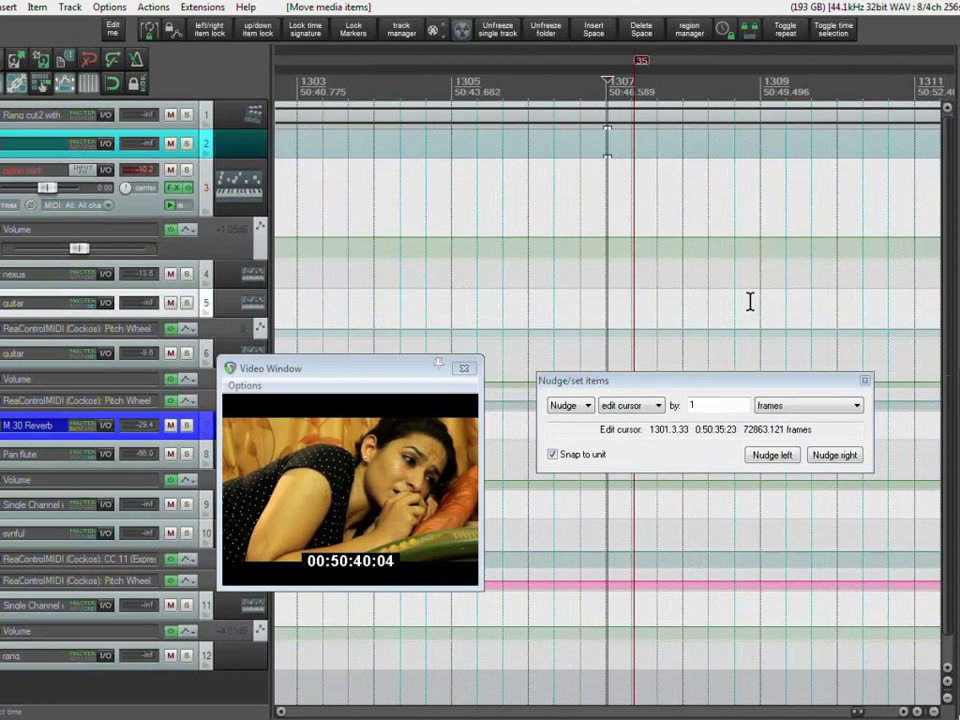
{"action": "scroll", "coordinate": [677, 186], "scroll_direction": "down", "scroll_amount": 3}
{"action": "left_click", "coordinate": [677, 186]}
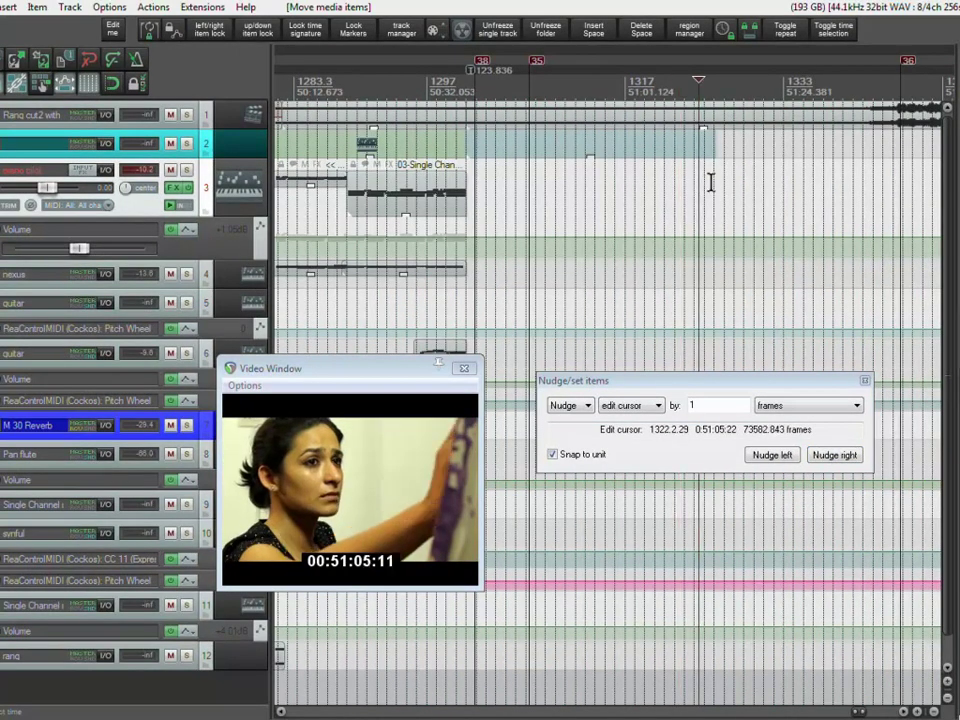
{"action": "left_click", "coordinate": [709, 208]}
{"action": "scroll", "coordinate": [709, 208], "scroll_direction": "up", "scroll_amount": 2}
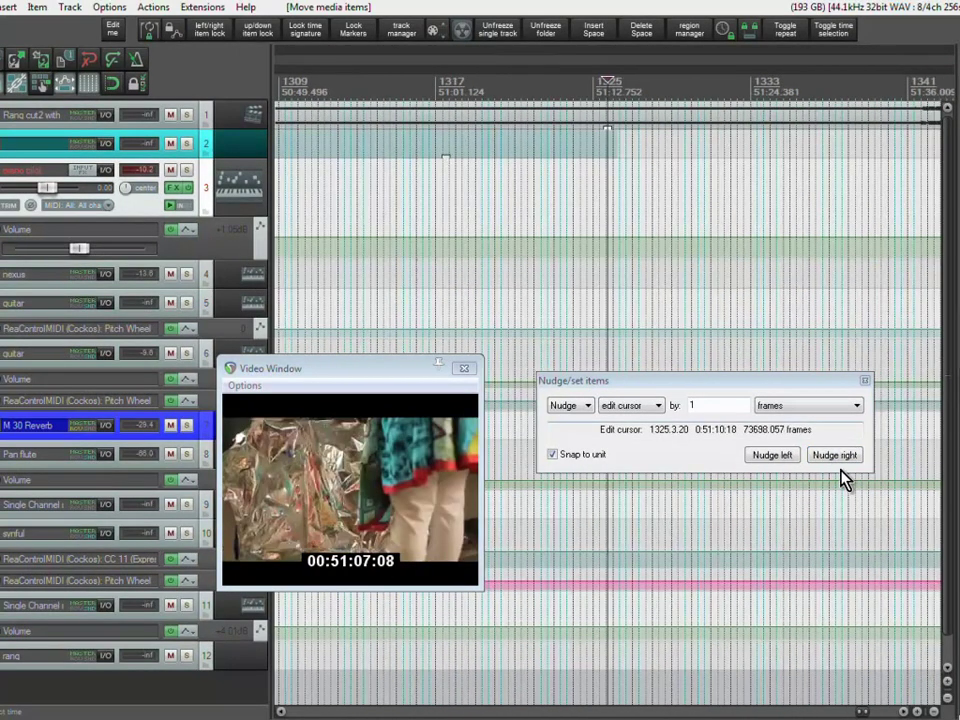
- Step back eight frames looking for the cut, then reposition at 0:51:08:20
{"action": "left_click", "coordinate": [770, 455]}
{"action": "left_click", "coordinate": [770, 455]}
{"action": "left_click", "coordinate": [770, 455]}
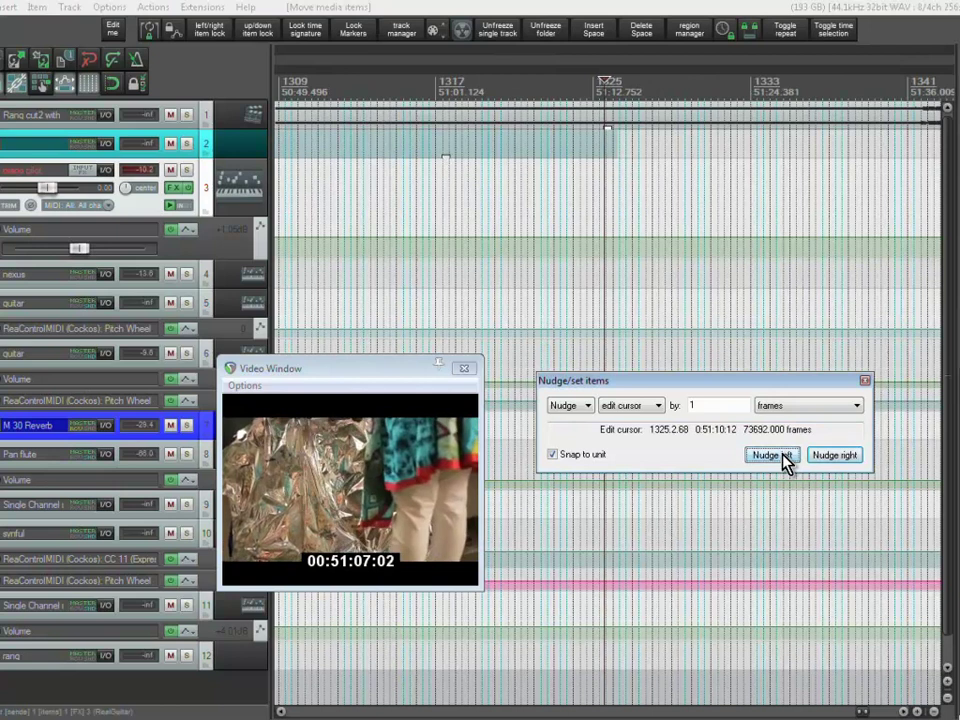
{"action": "left_click", "coordinate": [770, 455]}
{"action": "left_click", "coordinate": [770, 455]}
{"action": "left_click", "coordinate": [770, 455]}
{"action": "left_click", "coordinate": [770, 455]}
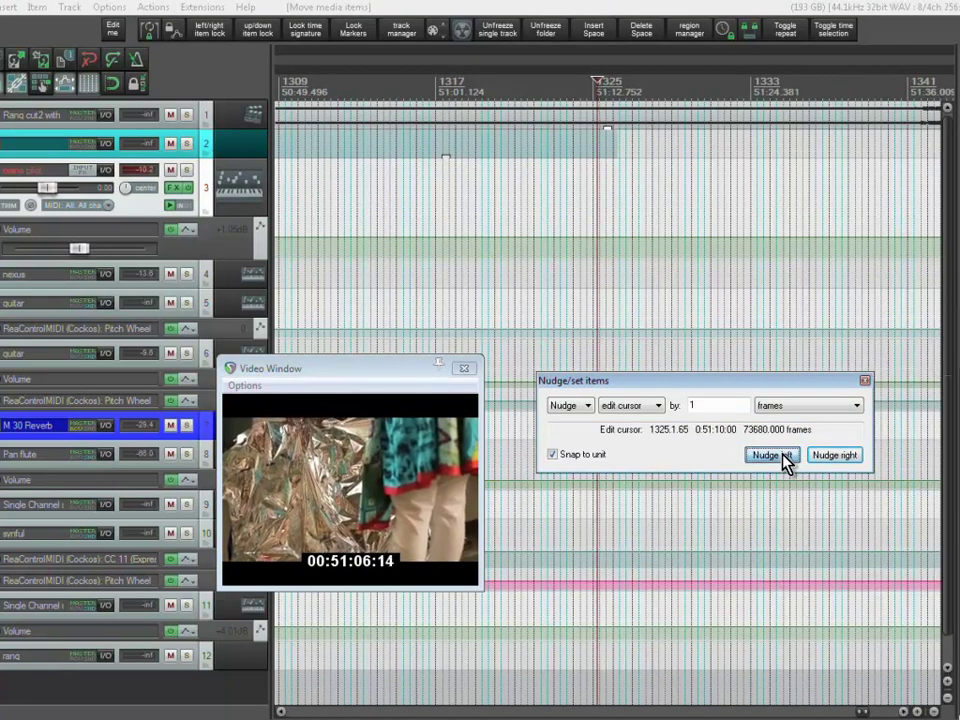
{"action": "left_click", "coordinate": [770, 455]}
{"action": "left_click", "coordinate": [580, 170]}
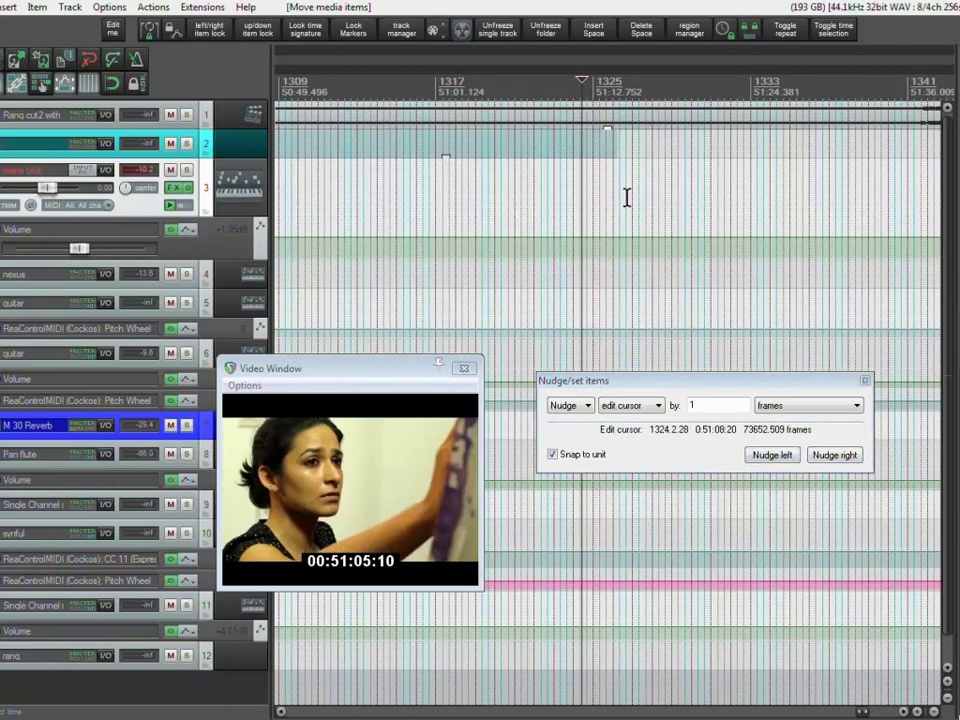
- Nudge frame by frame to 1324.3.53 (0:51:09:11), the foil shot's first frame
{"action": "left_click", "coordinate": [829, 458]}
{"action": "left_click", "coordinate": [829, 458]}
{"action": "left_click", "coordinate": [829, 458]}
{"action": "left_click", "coordinate": [829, 458]}
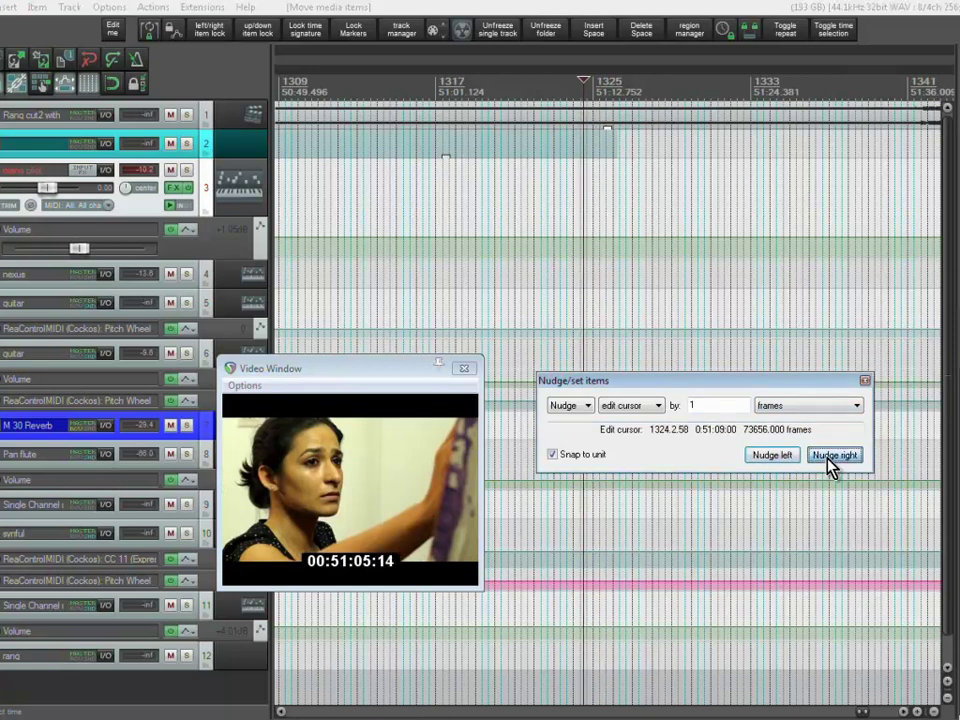
{"action": "left_click", "coordinate": [829, 458]}
{"action": "left_click", "coordinate": [829, 458]}
{"action": "double_click", "coordinate": [829, 465]}
{"action": "left_click", "coordinate": [829, 465]}
{"action": "double_click", "coordinate": [829, 466]}
{"action": "left_click", "coordinate": [829, 466]}
{"action": "double_click", "coordinate": [829, 466]}
{"action": "left_click", "coordinate": [829, 466]}
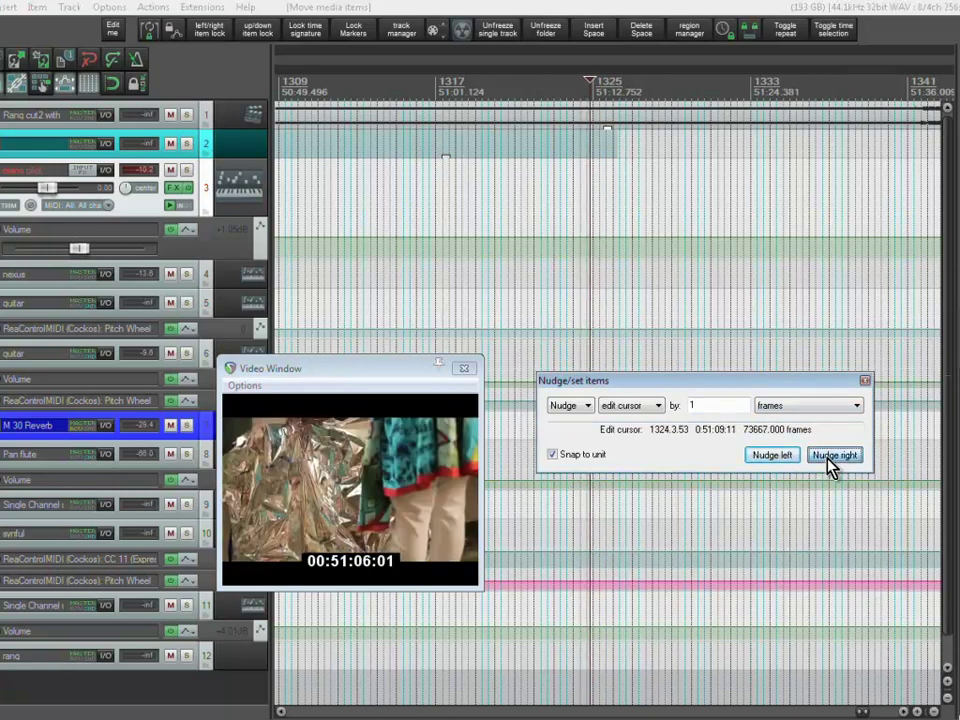
{"action": "left_click", "coordinate": [825, 467]}
{"action": "left_click", "coordinate": [791, 462]}
{"action": "left_click", "coordinate": [791, 462]}
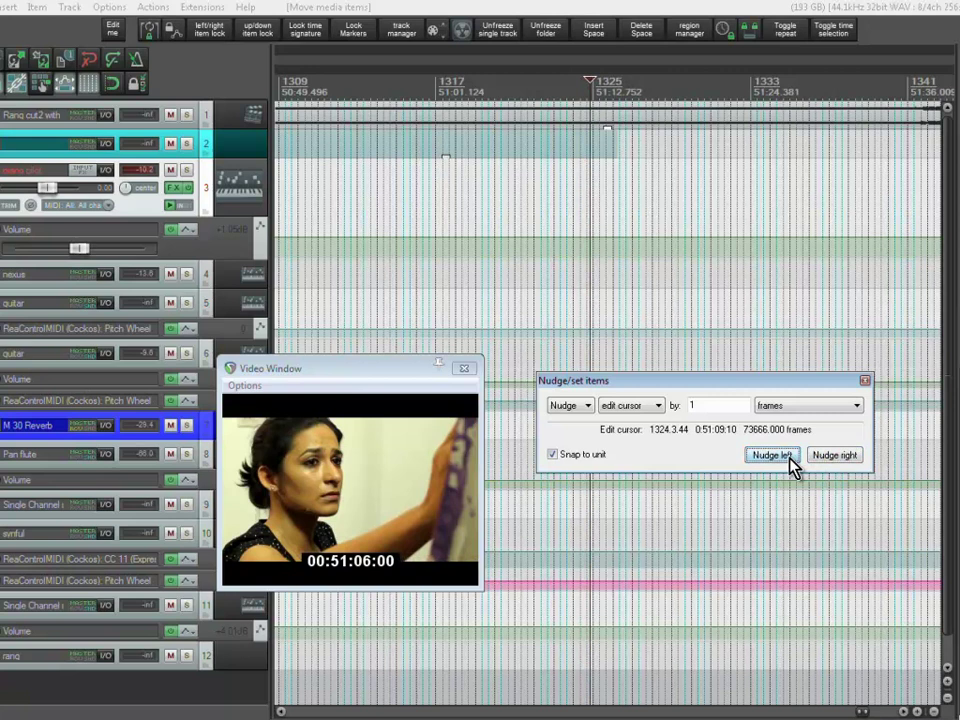
{"action": "left_click", "coordinate": [829, 457]}
{"action": "left_click", "coordinate": [785, 457]}
{"action": "scroll", "coordinate": [759, 343], "scroll_direction": "up", "scroll_amount": 5}
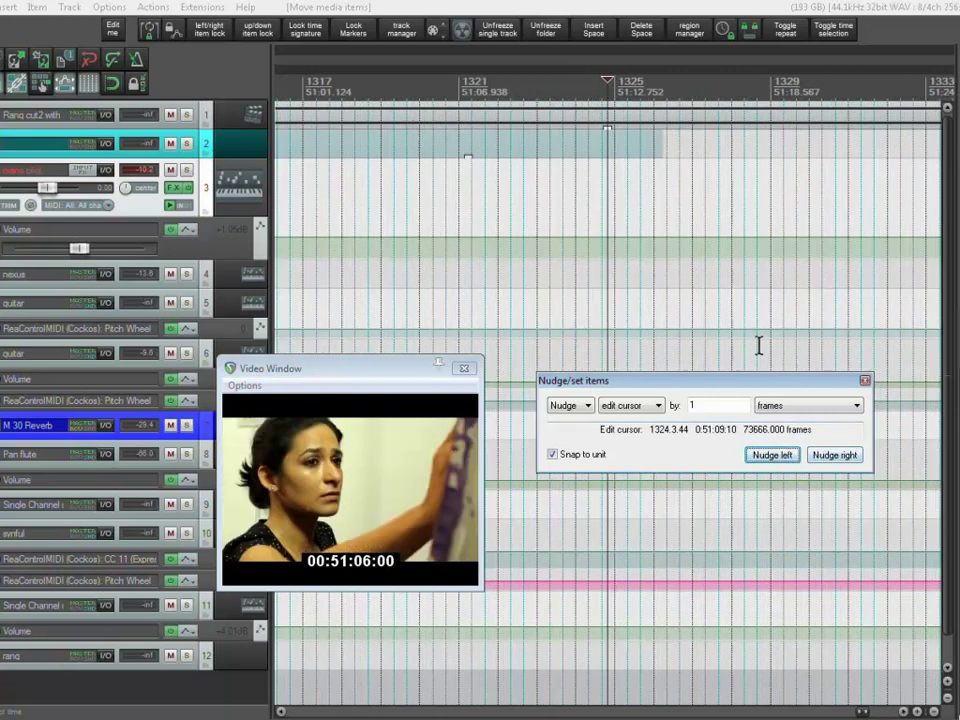
{"action": "left_click", "coordinate": [833, 458]}
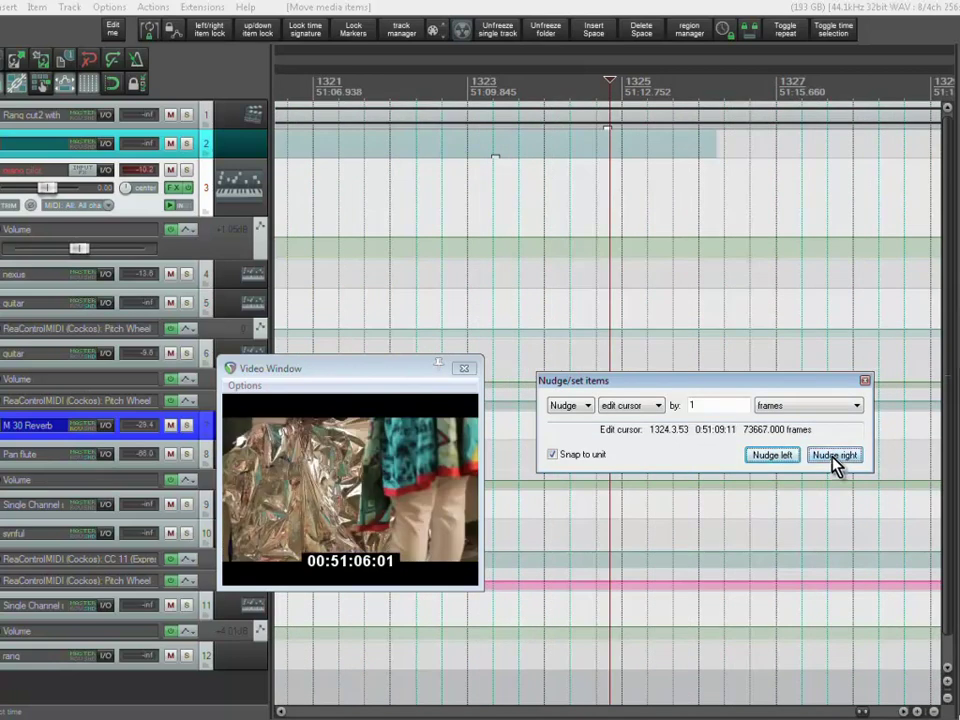
{"action": "left_click", "coordinate": [864, 381]}
- Confirm the cut frame, add marker 34 there, and snap to it with the track 2 item selected
{"action": "key", "text": "n"}
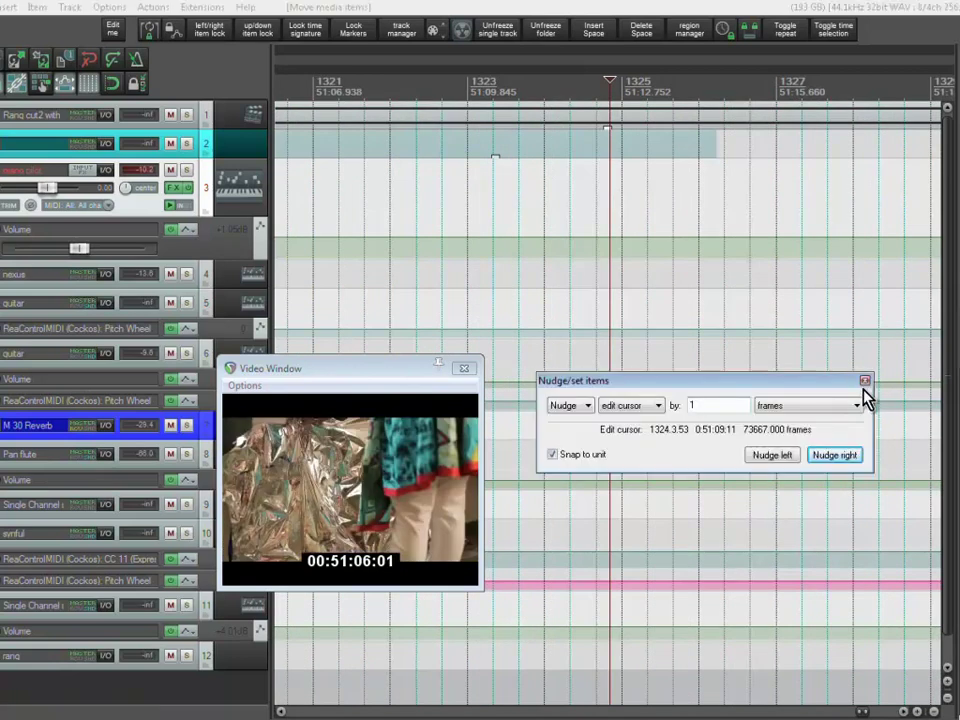
{"action": "left_click", "coordinate": [865, 384]}
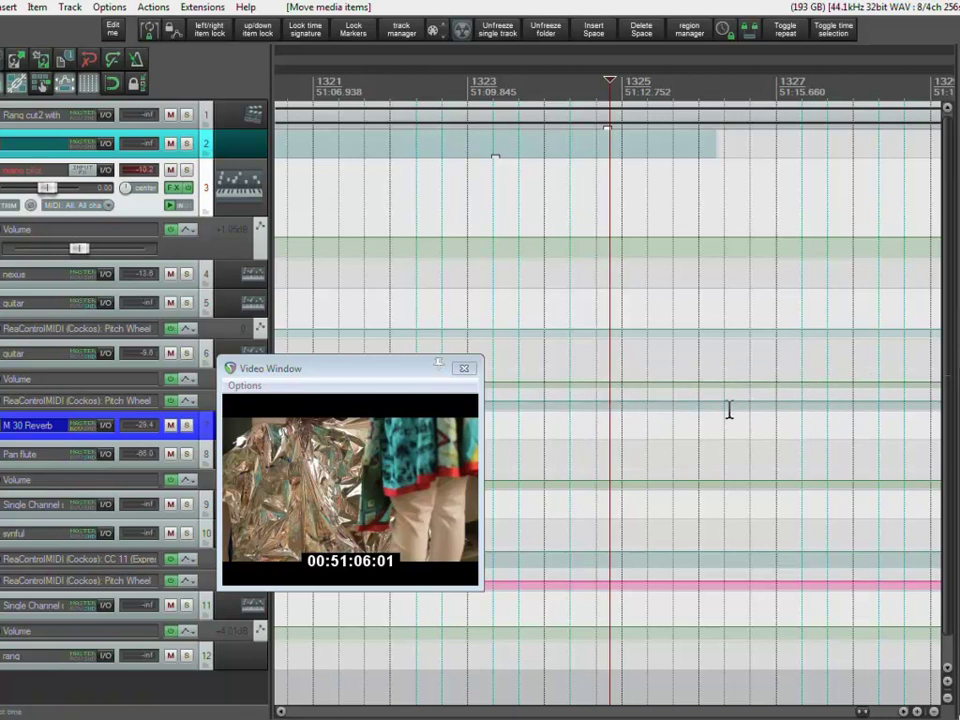
{"action": "key", "text": "n"}
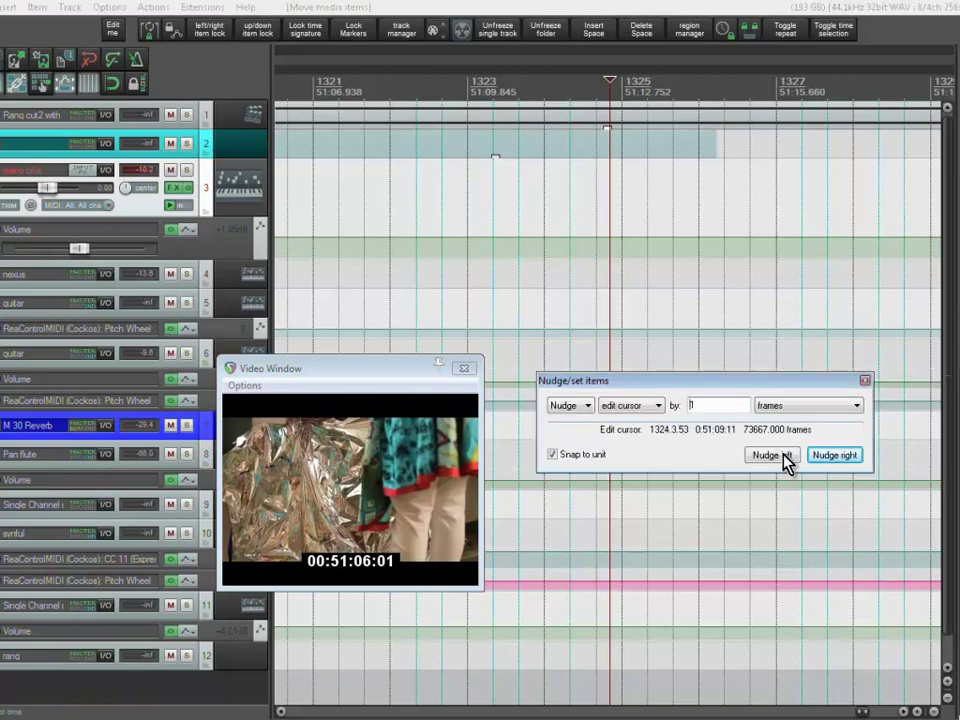
{"action": "left_click", "coordinate": [786, 456]}
{"action": "left_click", "coordinate": [836, 456]}
{"action": "left_click", "coordinate": [865, 381]}
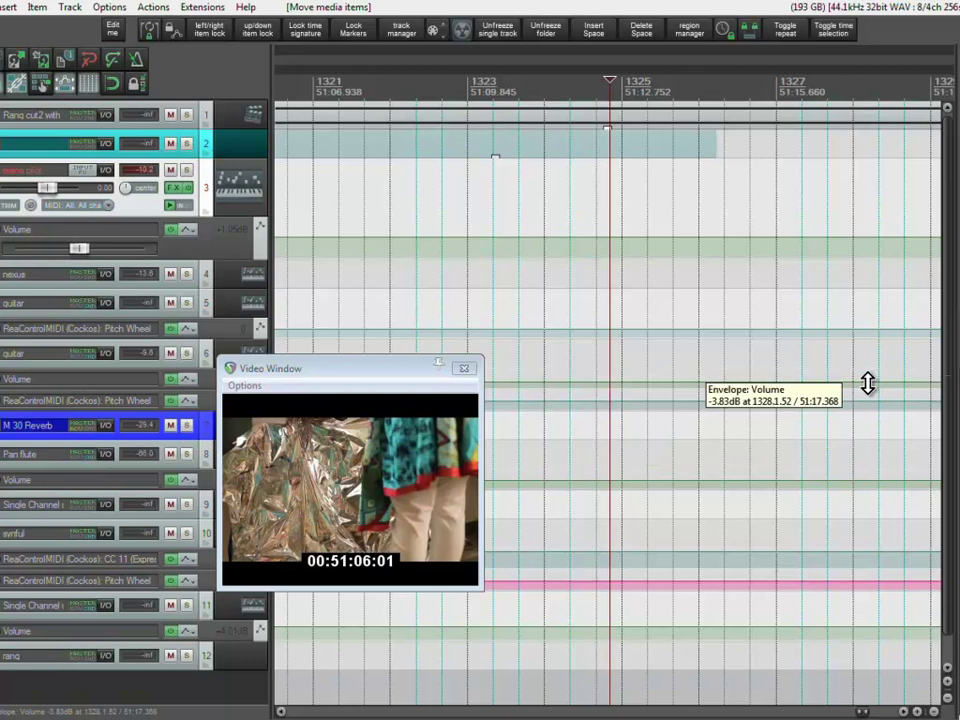
{"action": "key", "text": "m"}
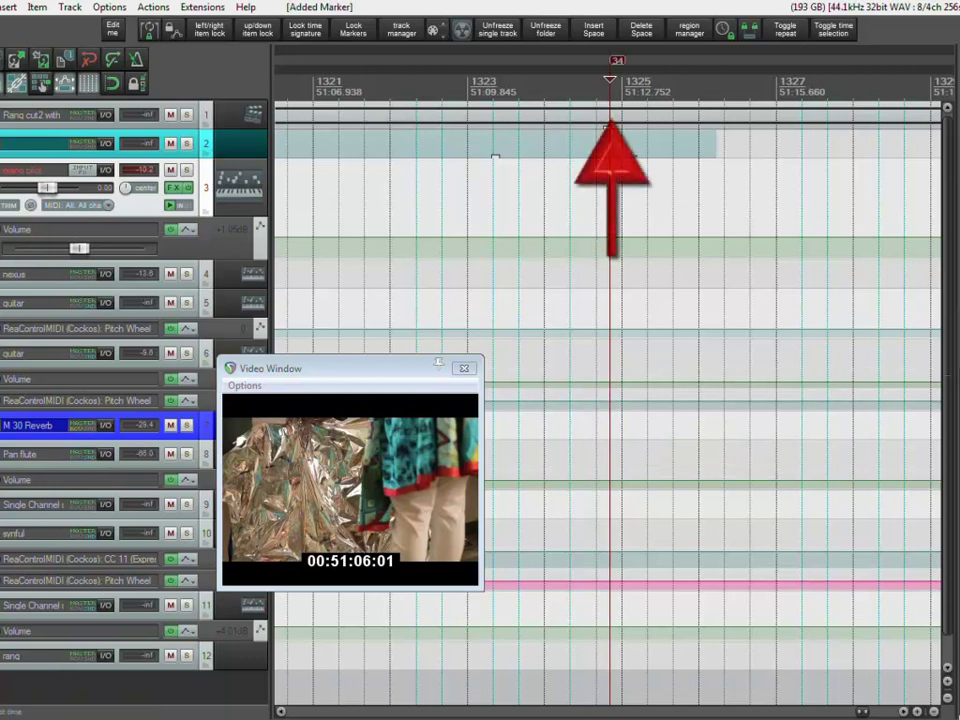
{"action": "left_click", "coordinate": [495, 157]}
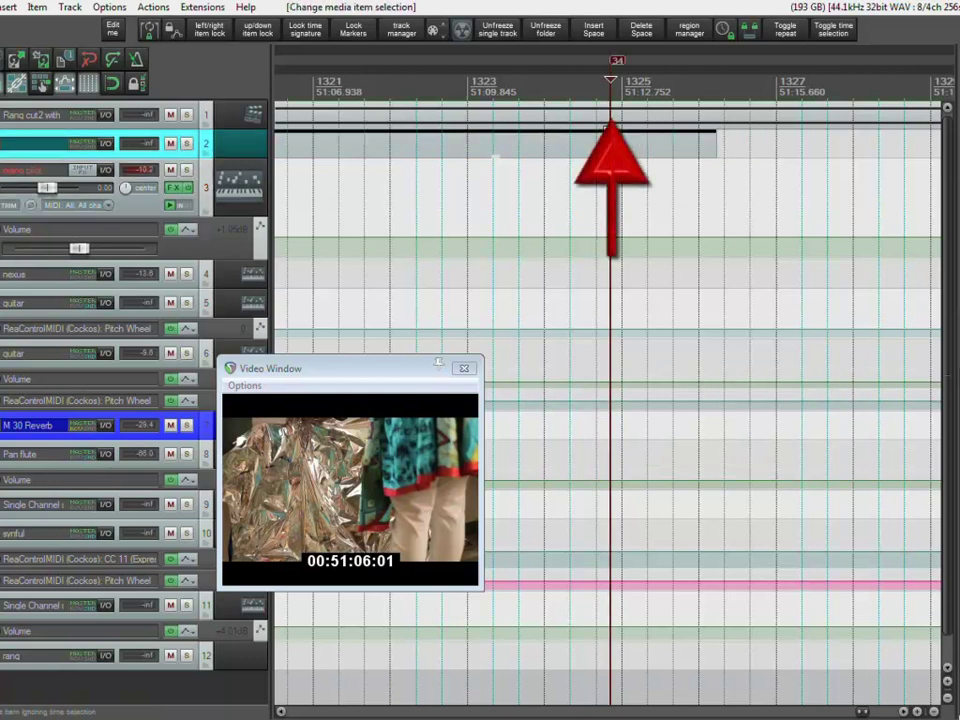
{"action": "left_click", "coordinate": [617, 63]}
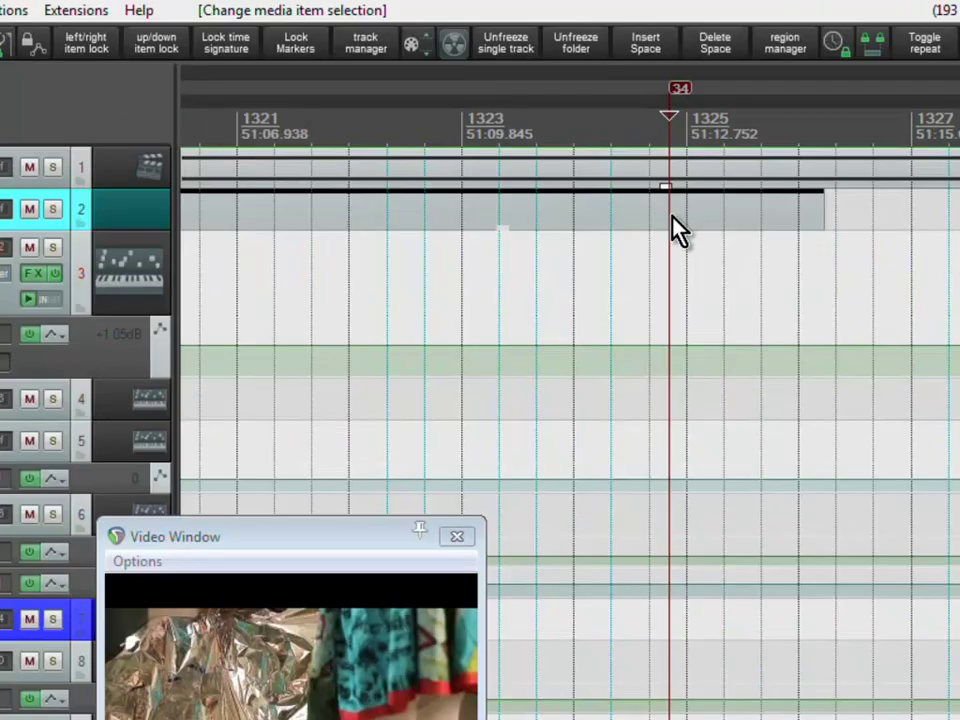
- Split the track 2 item at marker 34 and delete the right-hand piece
{"action": "key", "text": "s"}
{"action": "scroll", "coordinate": [681, 240], "scroll_direction": "down", "scroll_amount": 5}
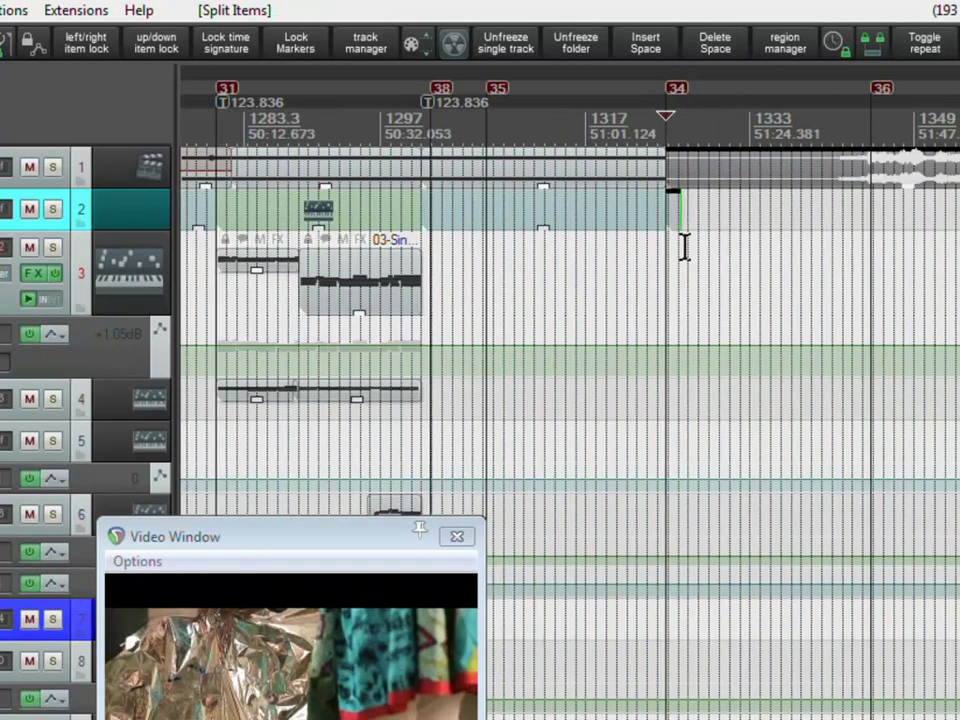
{"action": "left_click", "coordinate": [652, 222]}
{"action": "left_click", "coordinate": [550, 218]}
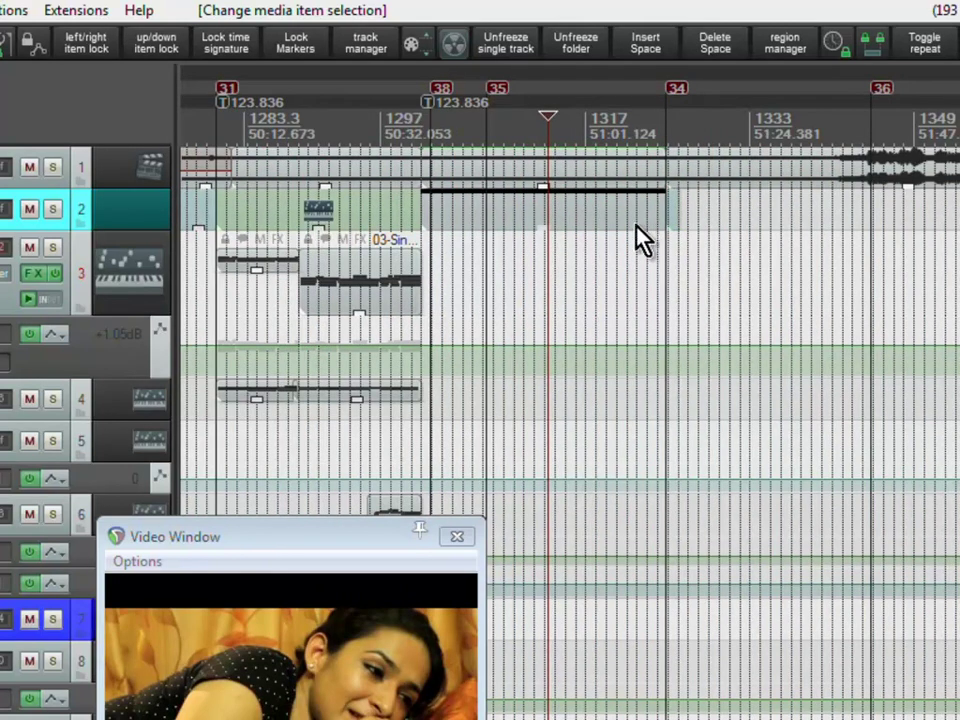
{"action": "left_click", "coordinate": [672, 210]}
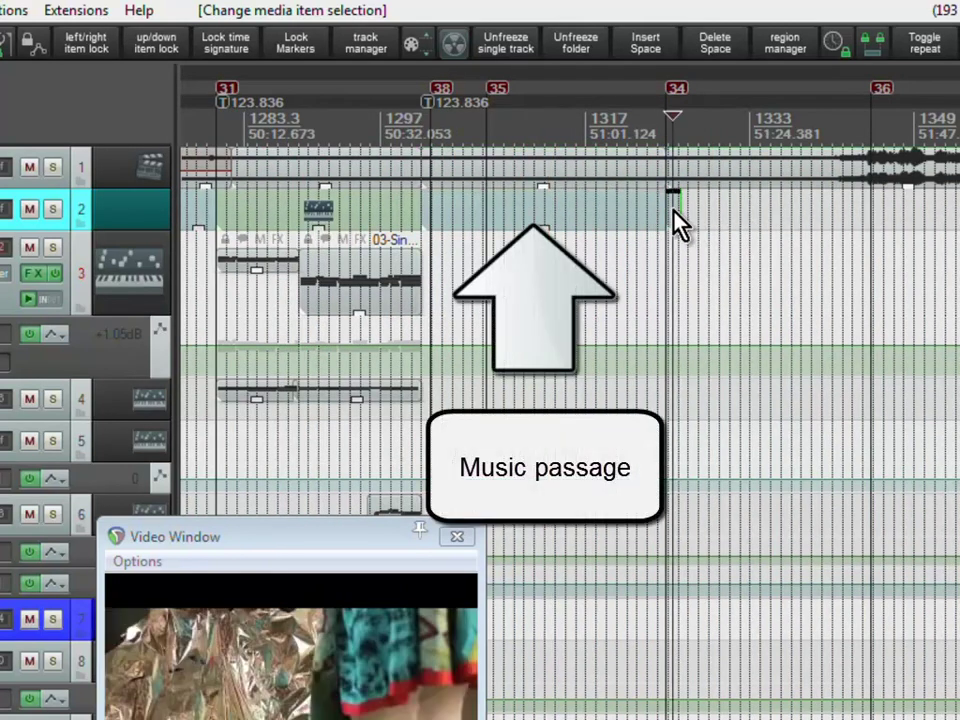
{"action": "key", "text": "u"}
{"action": "key", "text": "Delete"}
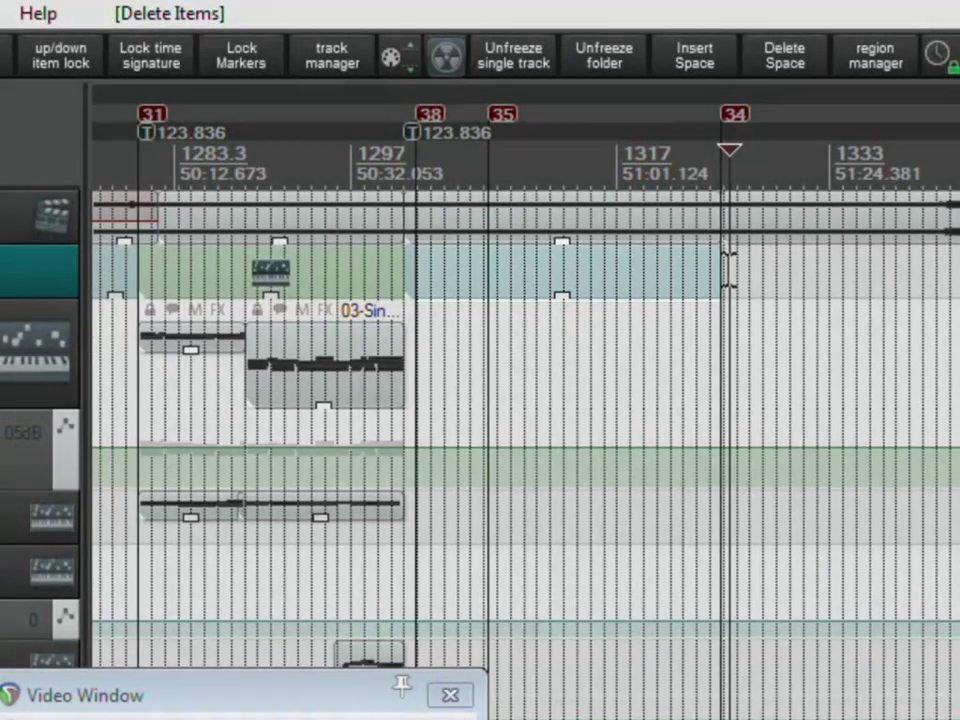
- Stop playback and add a 123.836 BPM tempo marker at marker 38, just past bar 1297
{"action": "scroll", "coordinate": [451, 332], "scroll_direction": "up", "scroll_amount": 3}
{"action": "scroll", "coordinate": [467, 279], "scroll_direction": "up", "scroll_amount": 3}
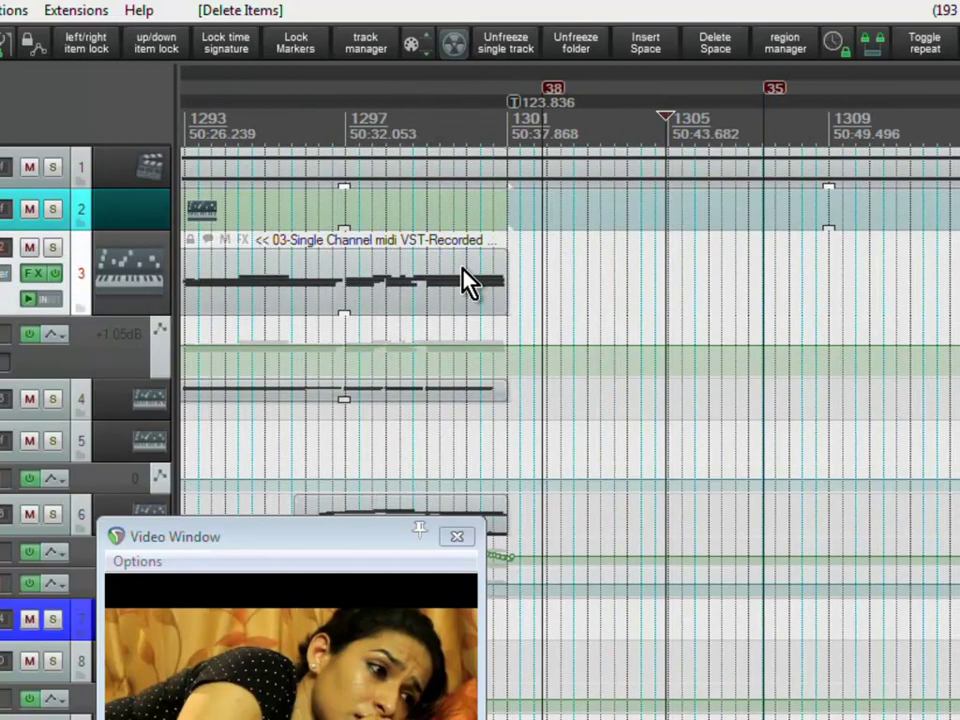
{"action": "left_click", "coordinate": [475, 325]}
{"action": "scroll", "coordinate": [481, 330], "scroll_direction": "up", "scroll_amount": 2}
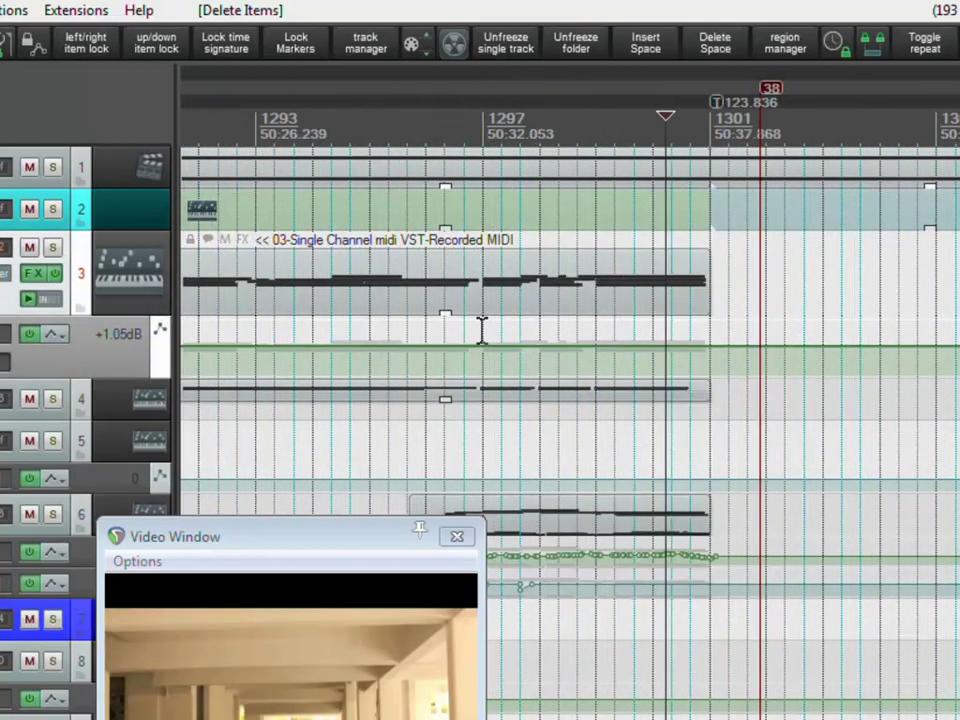
{"action": "left_click", "coordinate": [594, 326]}
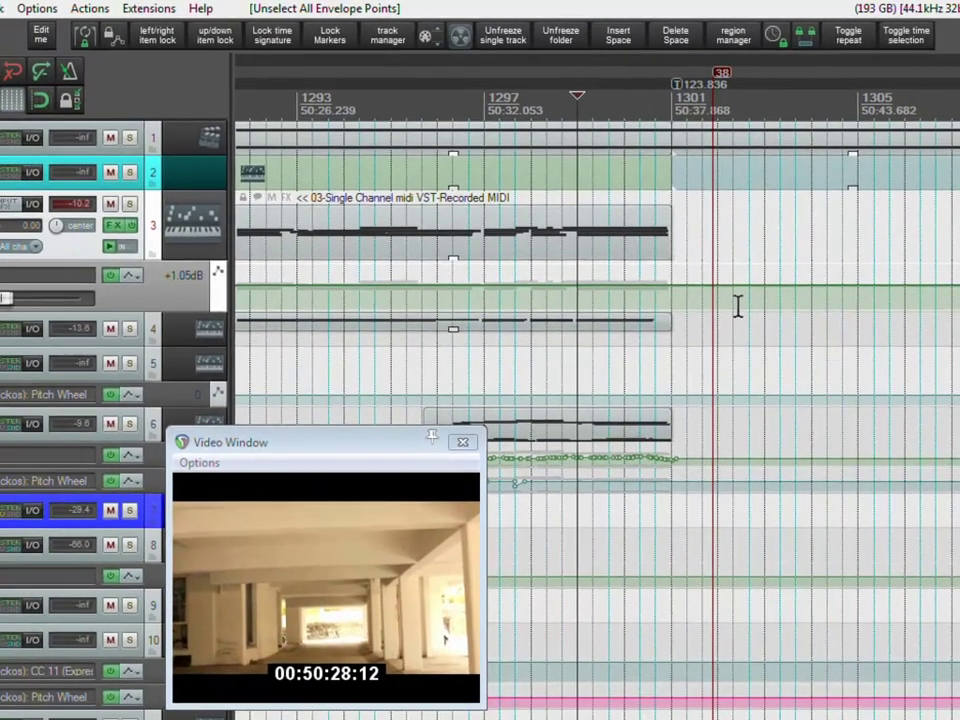
{"action": "scroll", "coordinate": [790, 375], "scroll_direction": "down", "scroll_amount": 2}
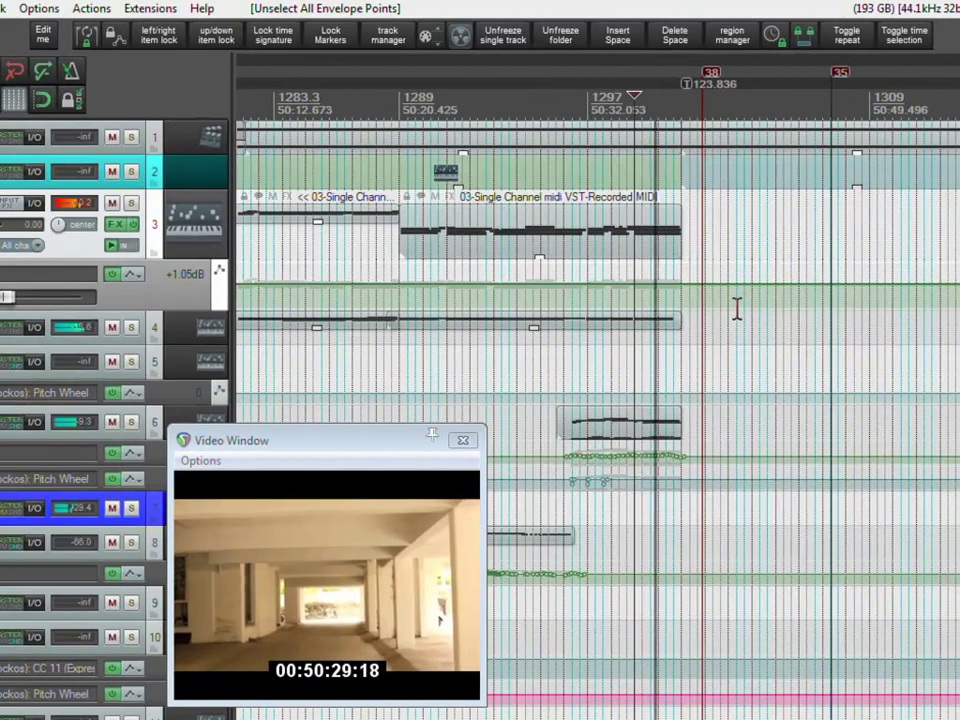
{"action": "scroll", "coordinate": [737, 308], "scroll_direction": "down", "scroll_amount": 1}
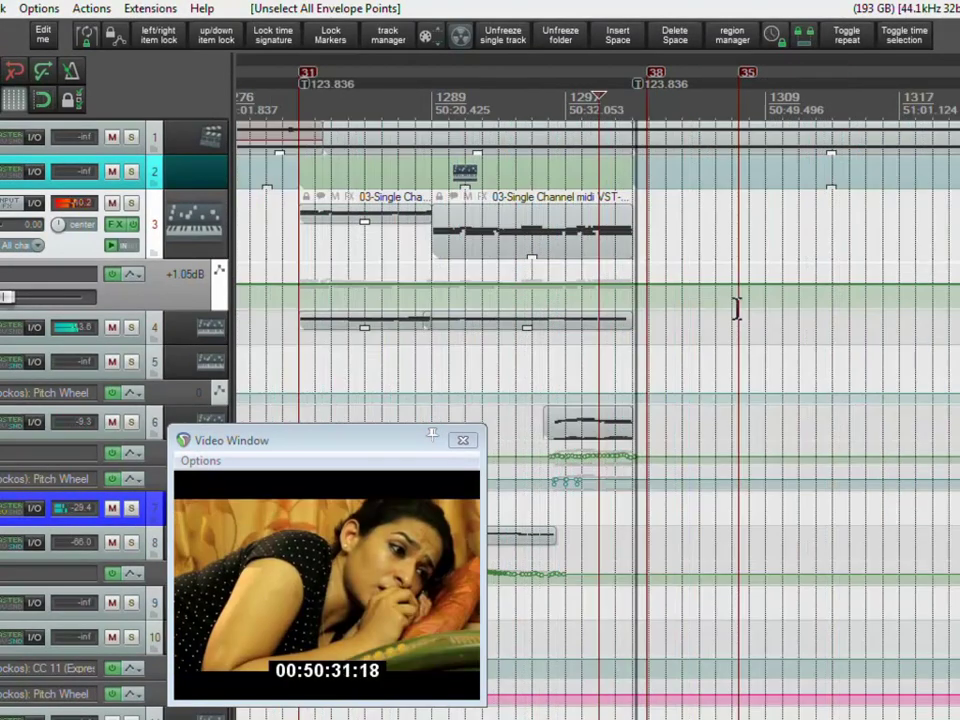
{"action": "key", "text": "space"}
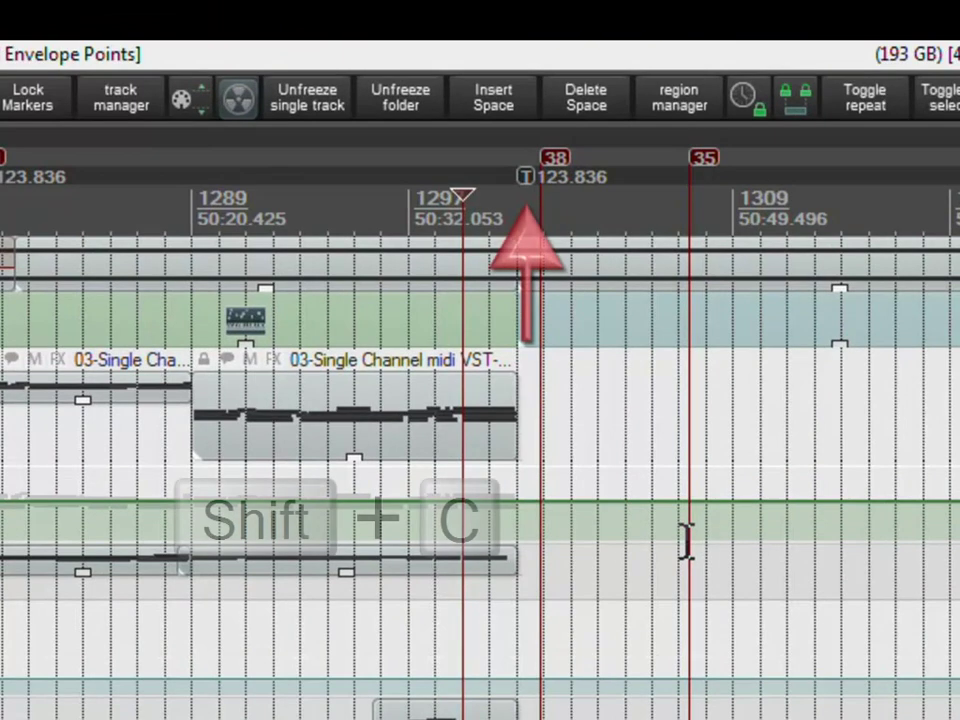
{"action": "key", "text": "shift+c"}
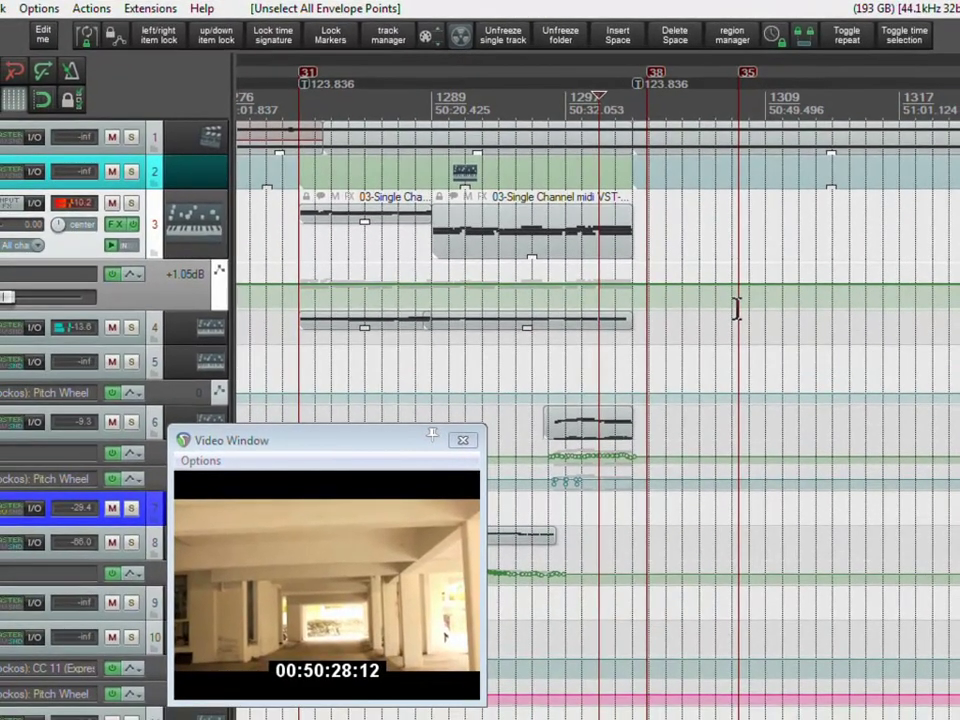
- Give the bar 1301 tempo marker a 3/4 time signature
{"action": "left_click", "coordinate": [638, 92]}
{"action": "right_click", "coordinate": [638, 92]}
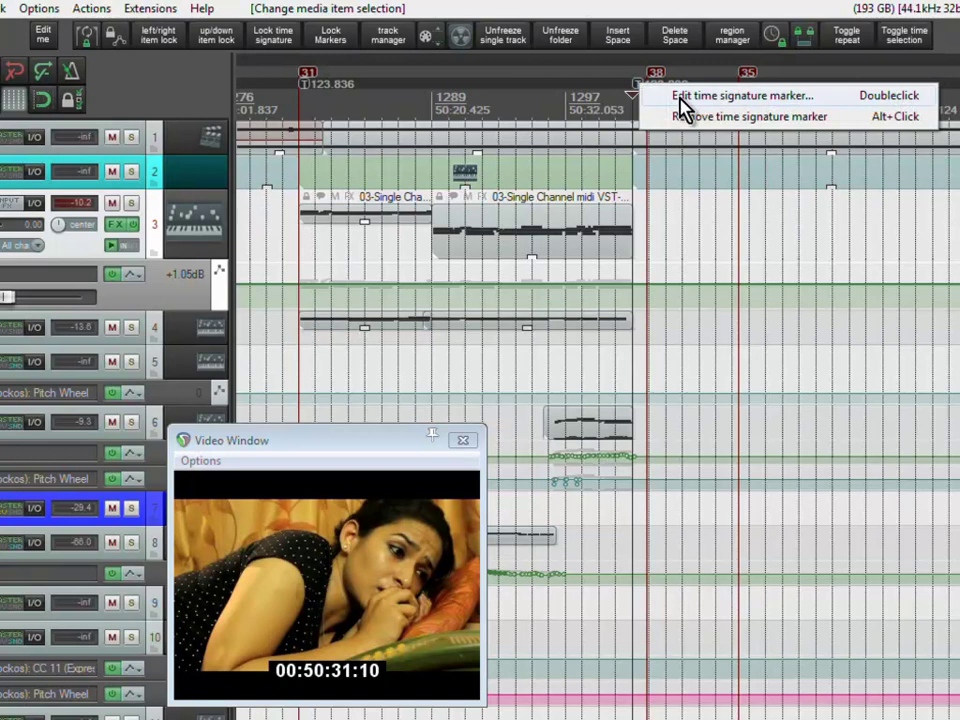
{"action": "left_click", "coordinate": [680, 96]}
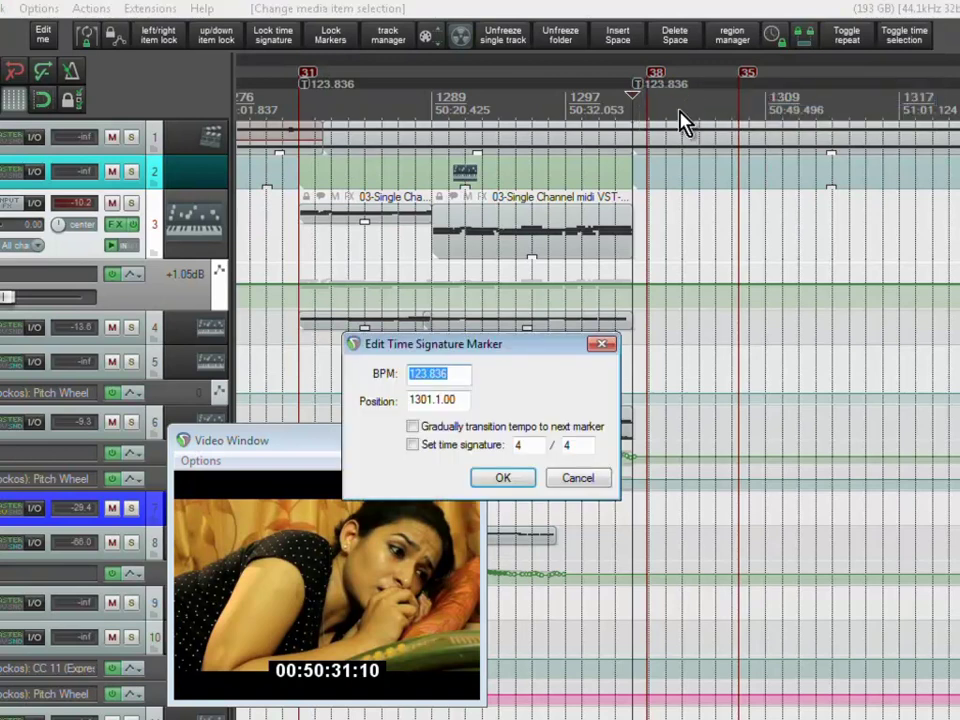
{"action": "left_click", "coordinate": [474, 452]}
{"action": "double_click", "coordinate": [520, 447]}
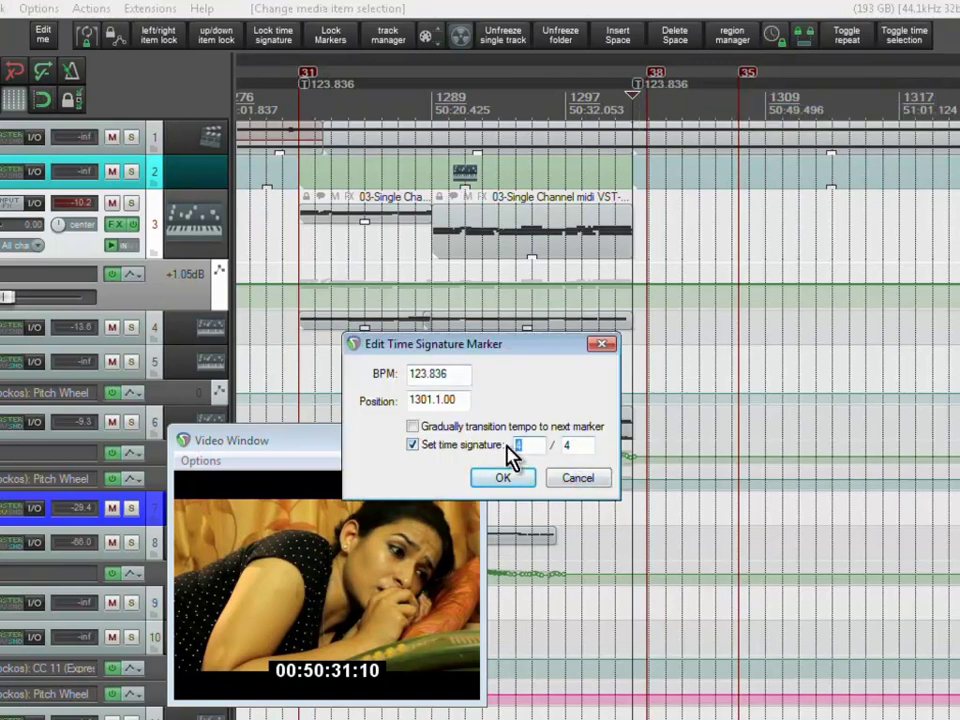
{"action": "type", "text": "3"}
{"action": "left_click", "coordinate": [520, 480]}
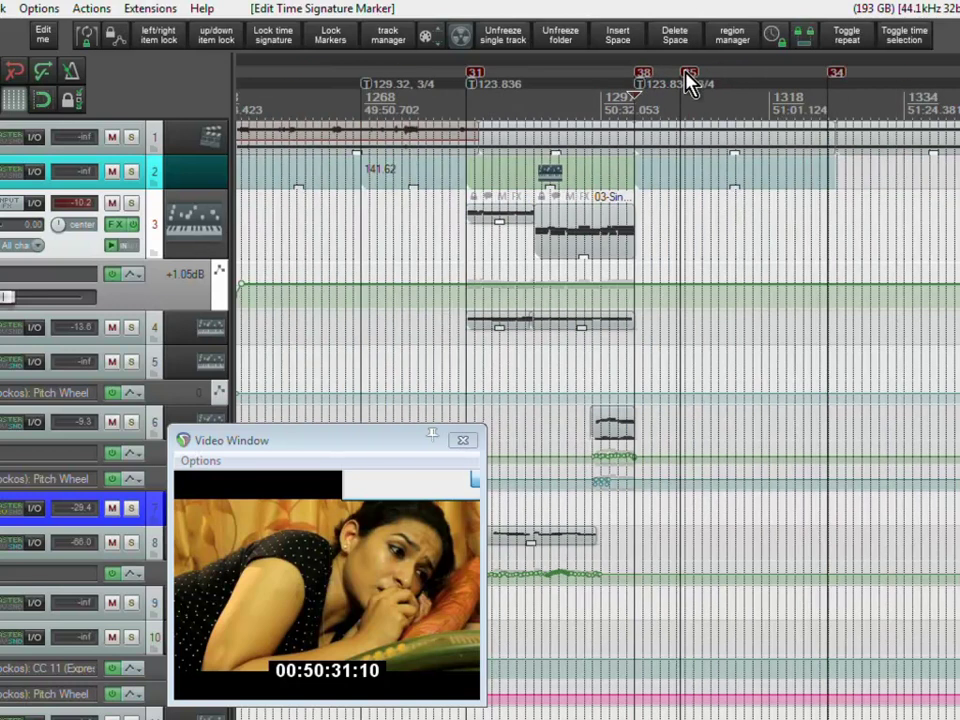
- Remove markers 35 and 34 from the ruler
{"action": "left_click", "coordinate": [689, 80], "text": "alt"}
{"action": "left_click", "coordinate": [784, 185]}
{"action": "scroll", "coordinate": [784, 185], "scroll_direction": "up", "scroll_amount": 2}
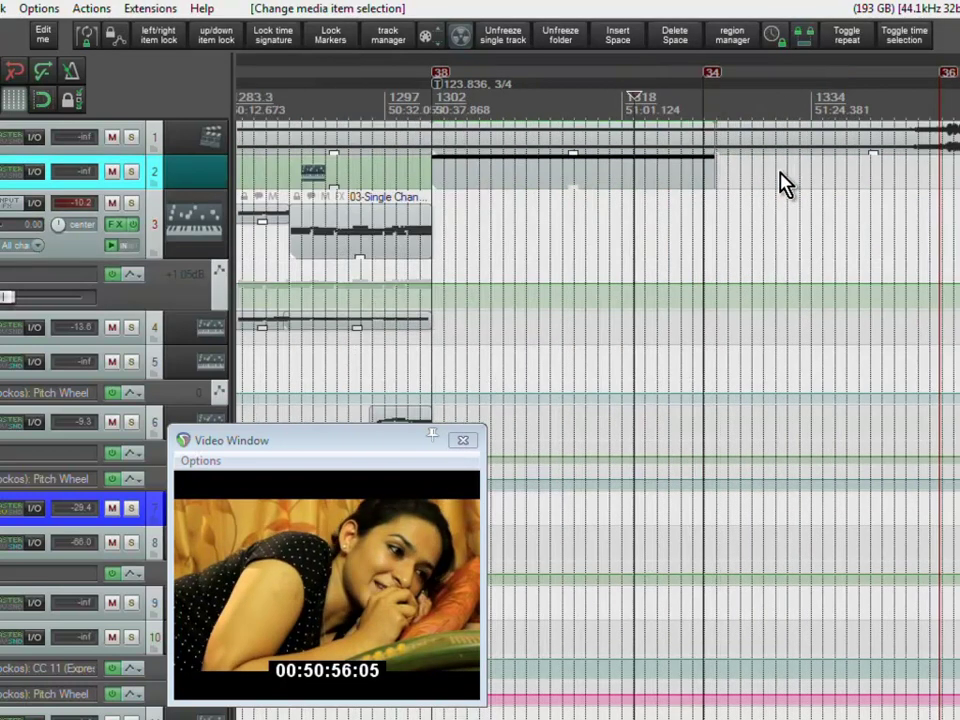
{"action": "scroll", "coordinate": [784, 185], "scroll_direction": "up", "scroll_amount": 1}
{"action": "left_click", "coordinate": [740, 78], "text": "alt"}
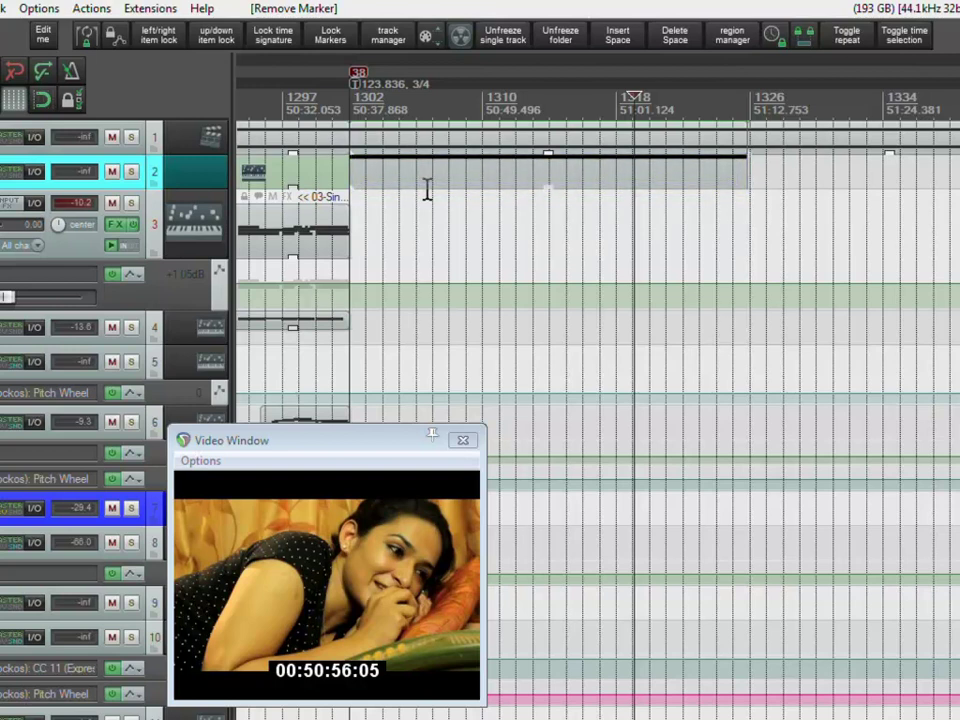
- Clear the item selection and move the edit position to bar 1301
{"action": "left_click", "coordinate": [385, 188]}
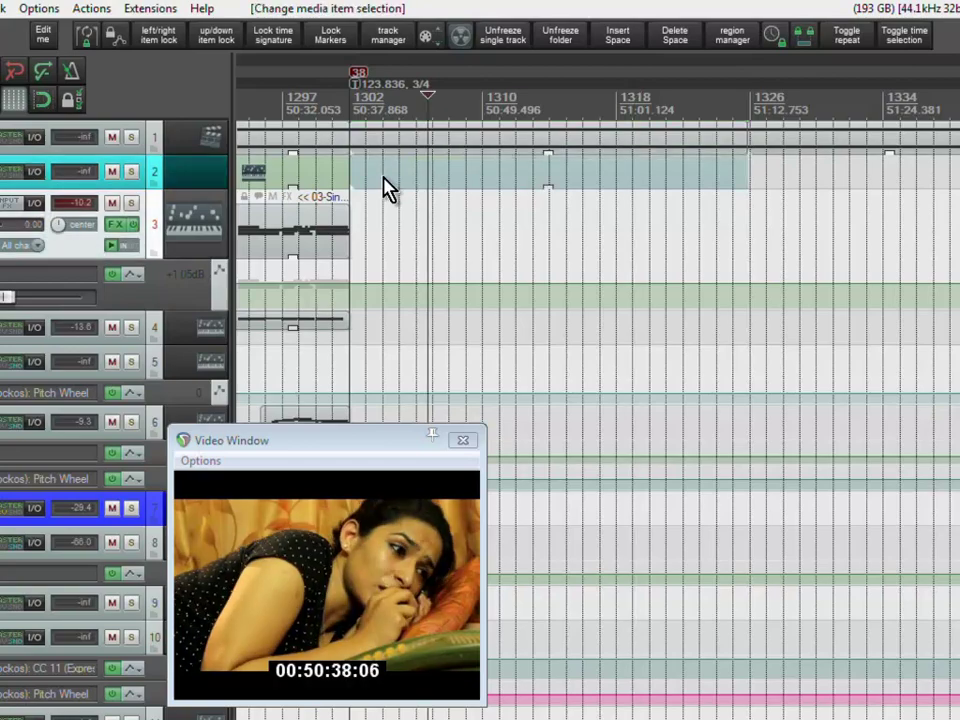
{"action": "scroll", "coordinate": [205, 328], "scroll_direction": "up", "scroll_amount": 2}
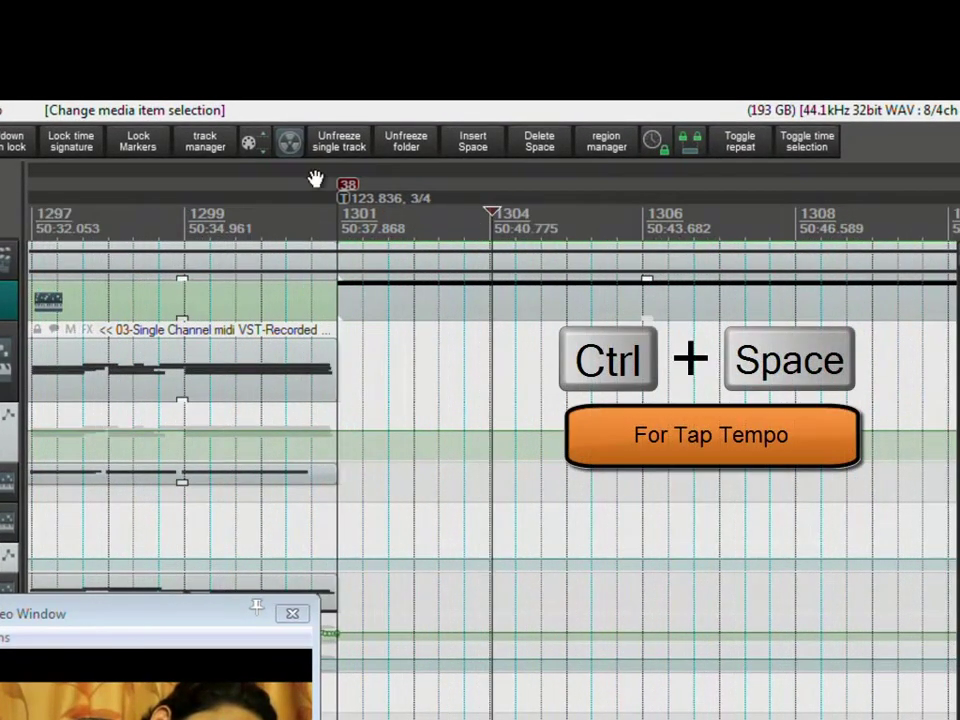
{"action": "left_click", "coordinate": [345, 205]}
{"action": "scroll", "coordinate": [444, 340], "scroll_direction": "down", "scroll_amount": 4}
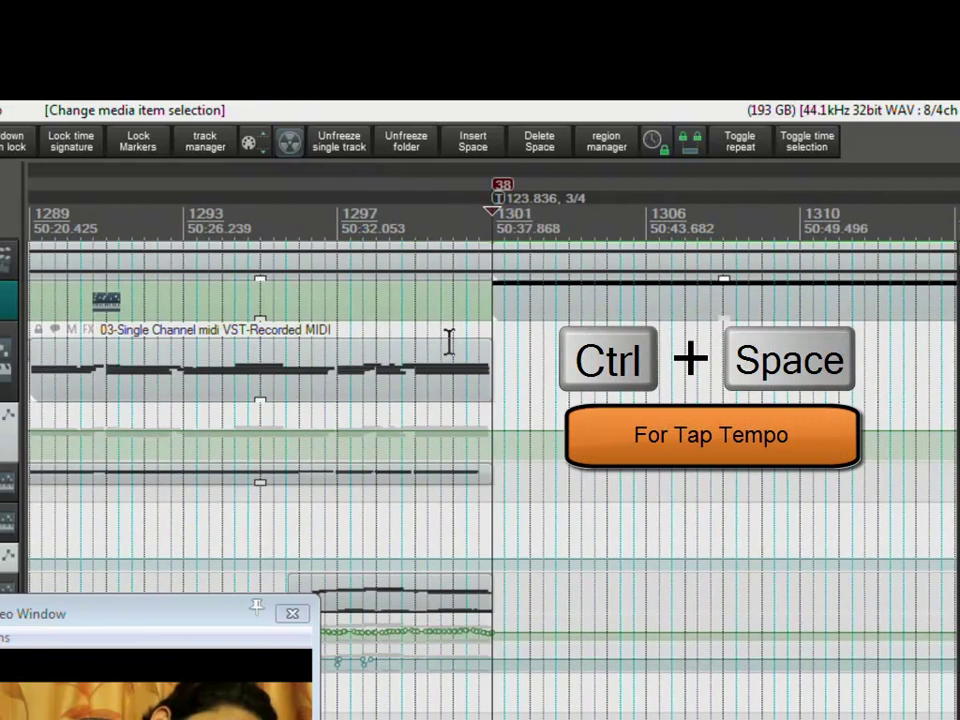
{"action": "scroll", "coordinate": [449, 341], "scroll_direction": "up", "scroll_amount": 3}
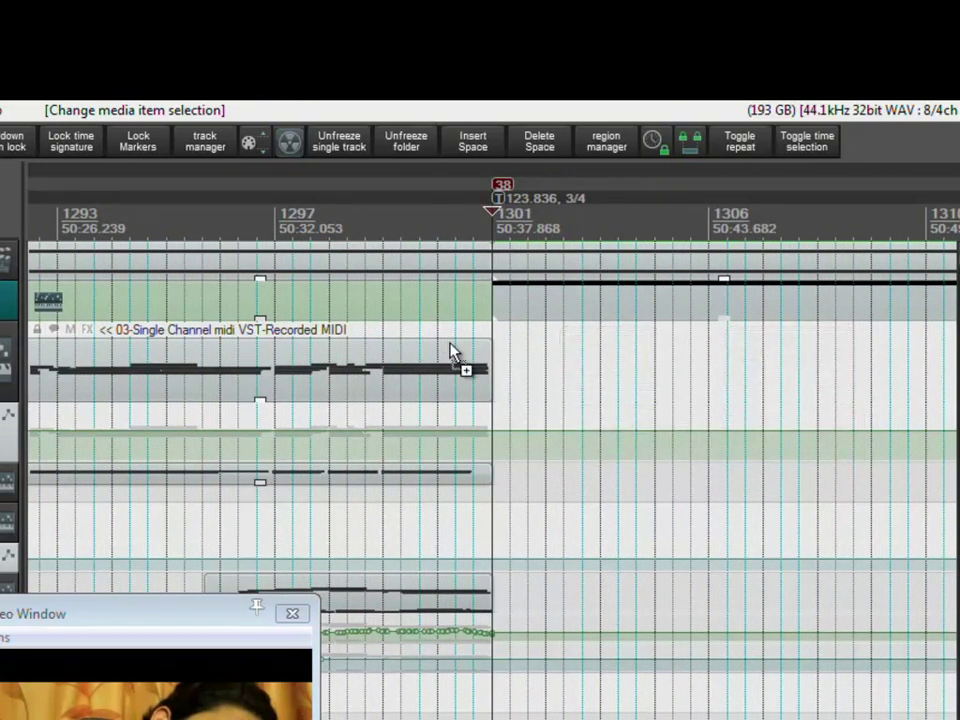
- Tap tempo in time with the music until the 3/4 marker reads about 146 BPM
{"action": "key", "text": "ctrl+space"}
{"action": "key", "text": "ctrl+space"}
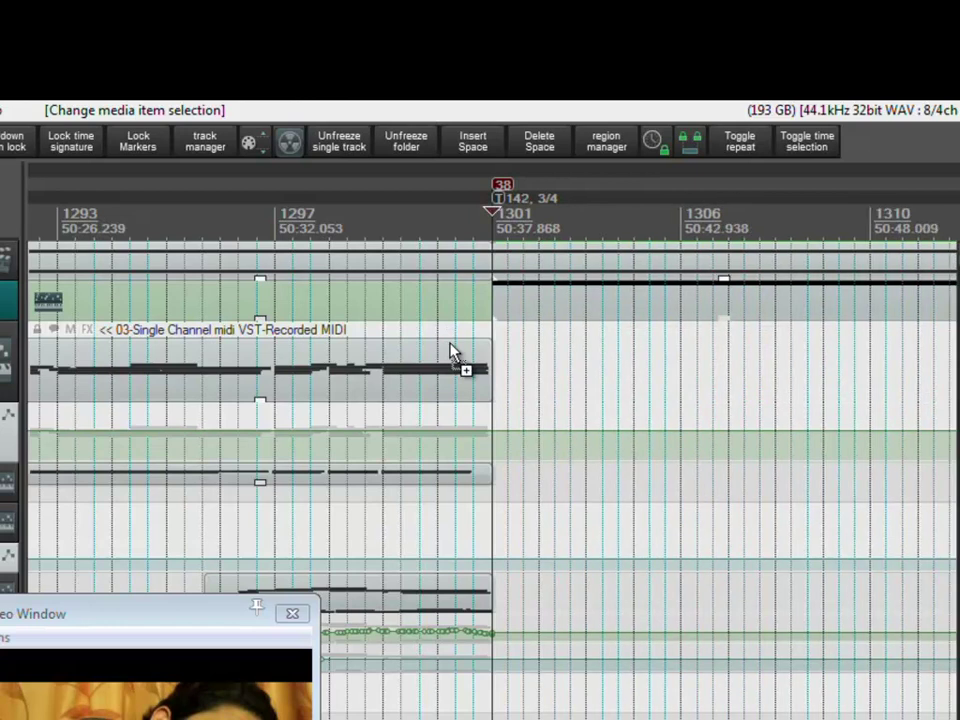
{"action": "key", "text": "ctrl+space"}
{"action": "key", "text": "ctrl+space"}
{"action": "key", "text": "ctrl+space"}
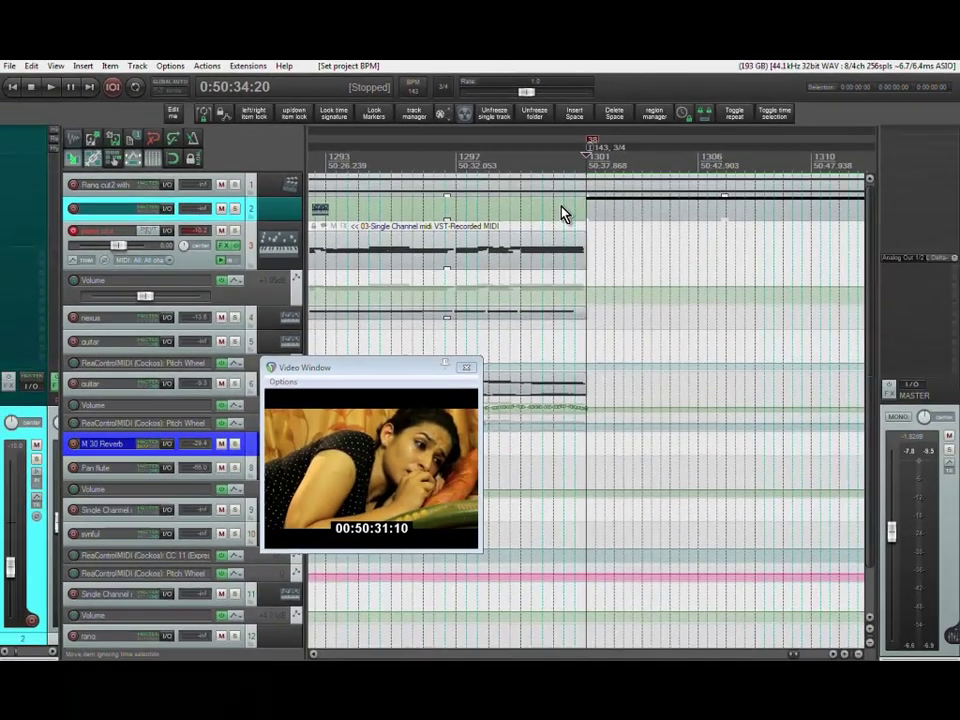
{"action": "key", "text": "plus"}
{"action": "key", "text": "plus"}
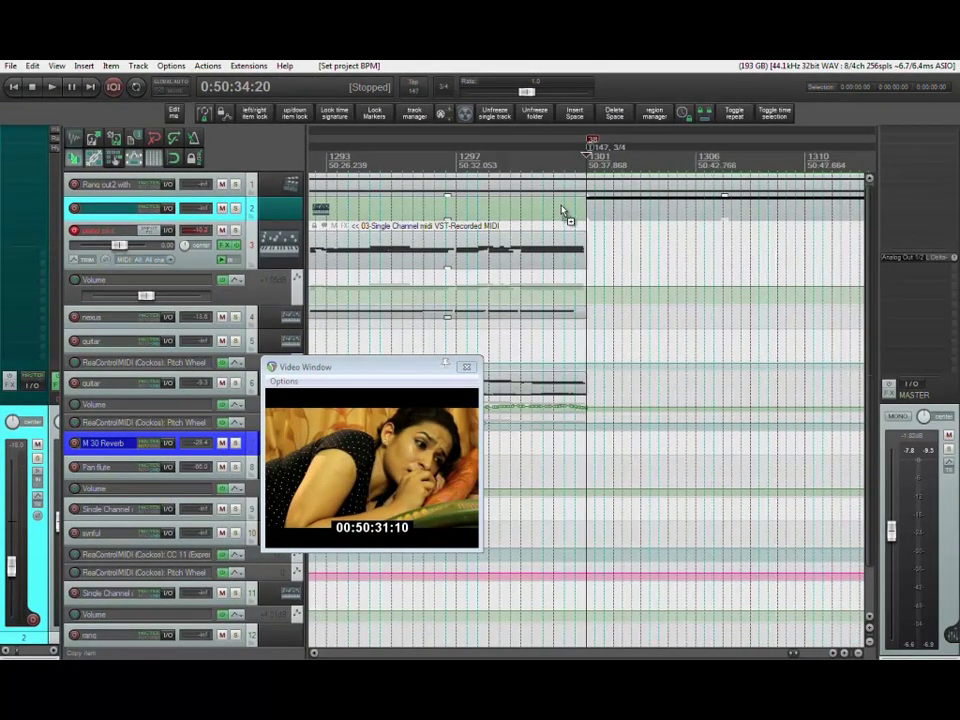
{"action": "key", "text": "plus"}
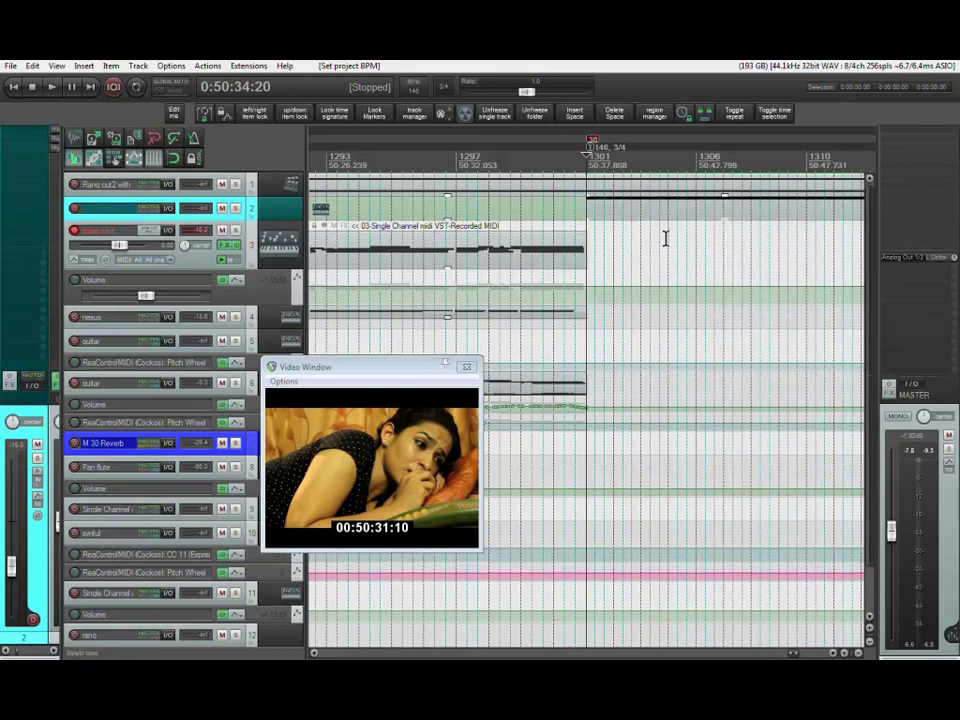
{"action": "scroll", "coordinate": [658, 245], "scroll_direction": "down", "scroll_amount": 2}
{"action": "left_click", "coordinate": [570, 275]}
{"action": "scroll", "coordinate": [572, 277], "scroll_direction": "up", "scroll_amount": 2}
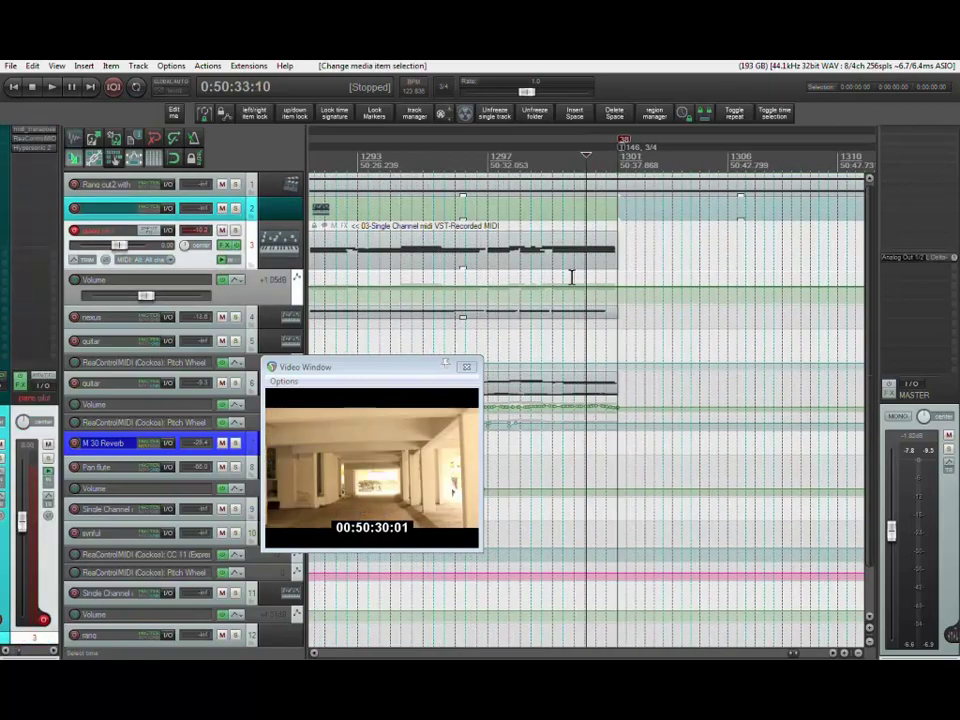
{"action": "scroll", "coordinate": [572, 277], "scroll_direction": "up", "scroll_amount": 2}
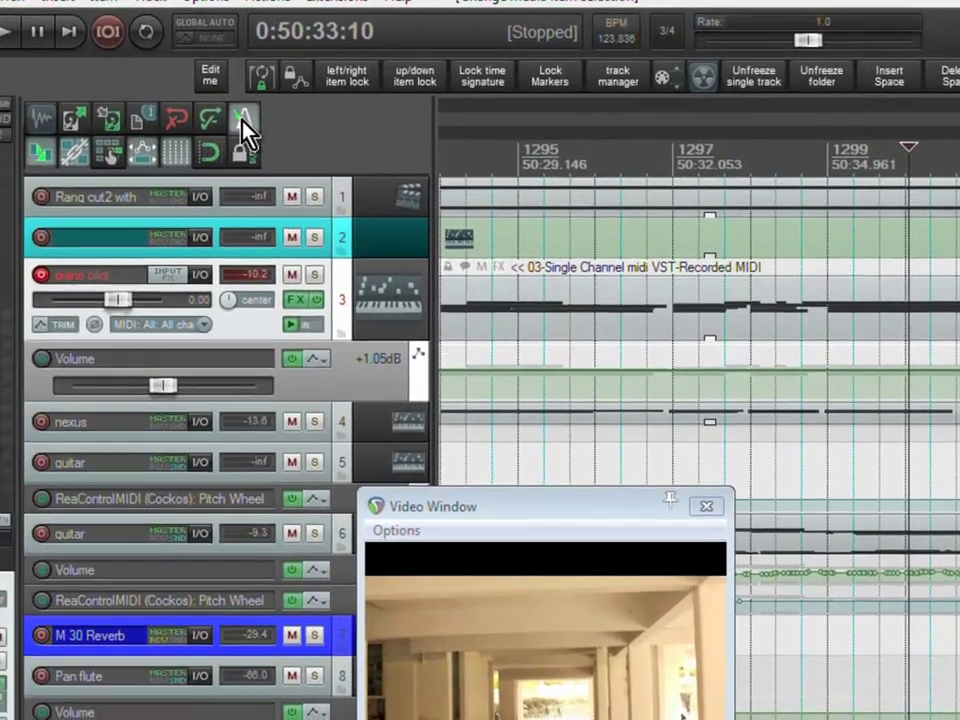
{"action": "right_click", "coordinate": [191, 133]}
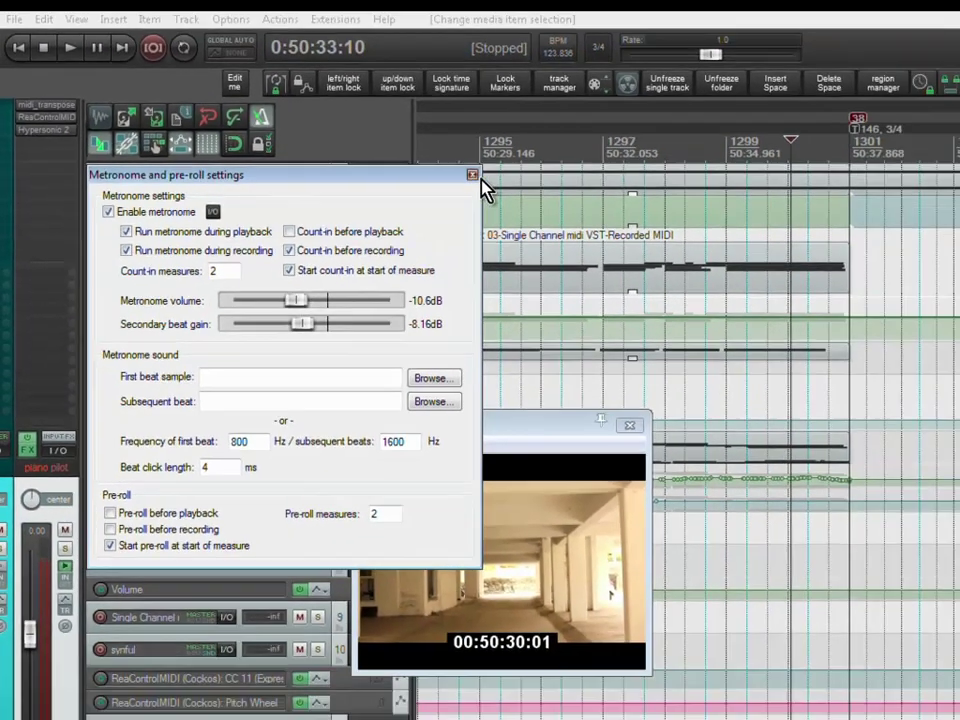
{"action": "left_click", "coordinate": [594, 168]}
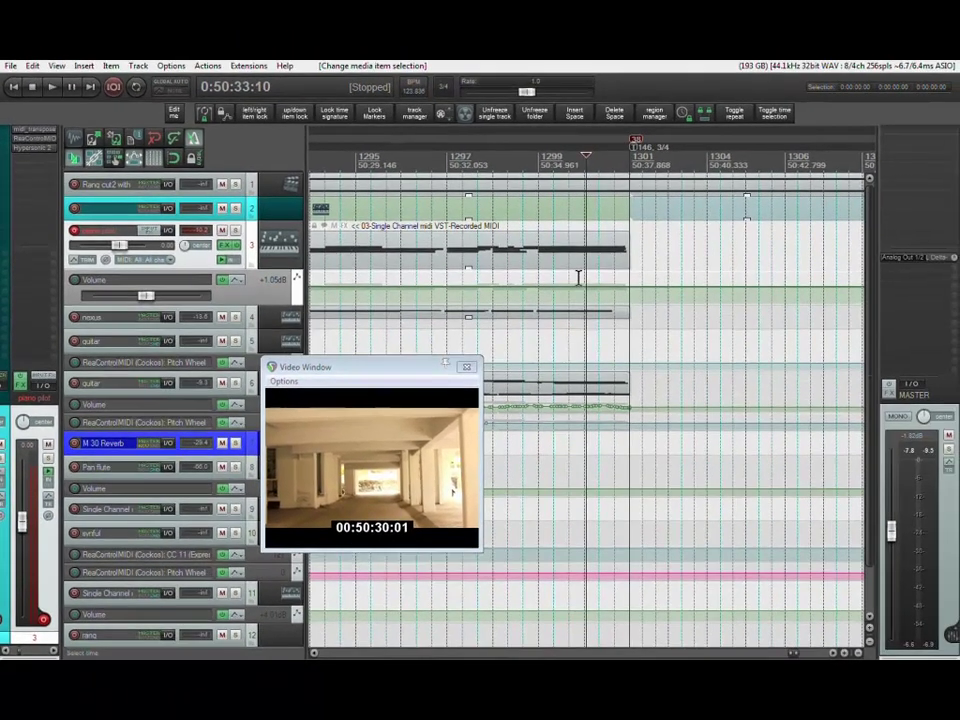
{"action": "left_click", "coordinate": [634, 155]}
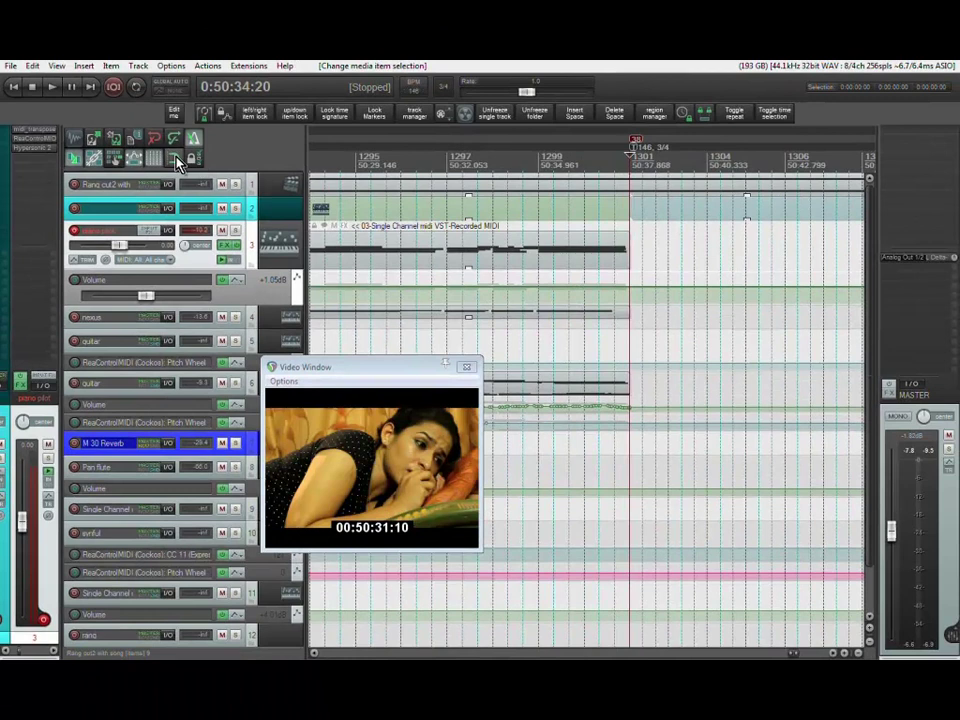
{"action": "left_click", "coordinate": [636, 147]}
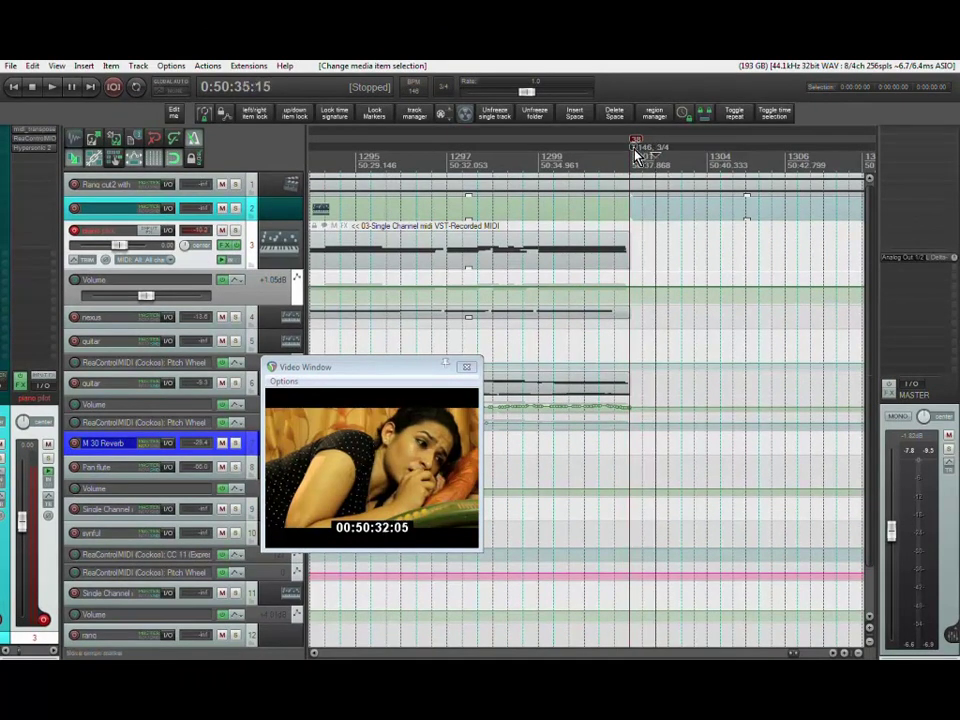
{"action": "left_click", "coordinate": [634, 148]}
- Play the passage from the marker to hear the tapped tempo
{"action": "scroll", "coordinate": [648, 188], "scroll_direction": "down", "scroll_amount": 2}
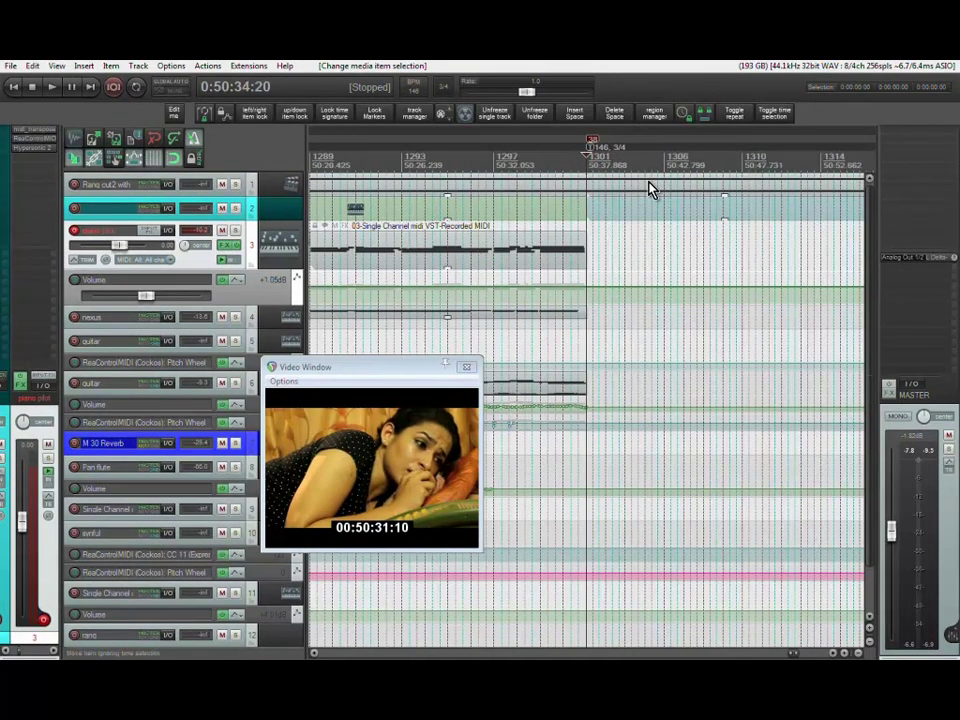
{"action": "key", "text": "space"}
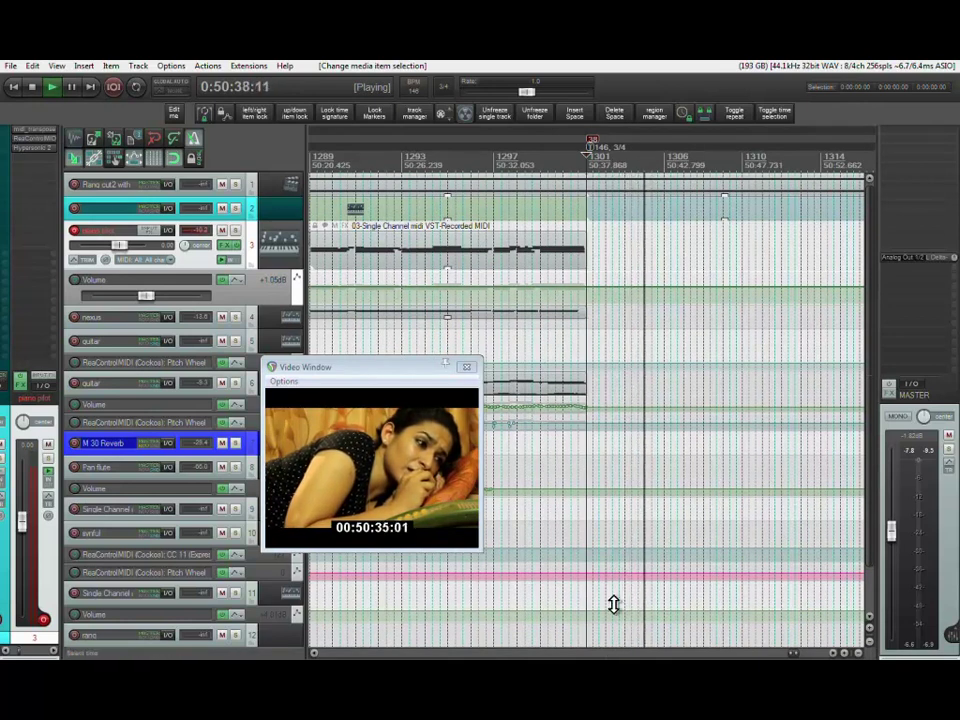
{"action": "key", "text": "space"}
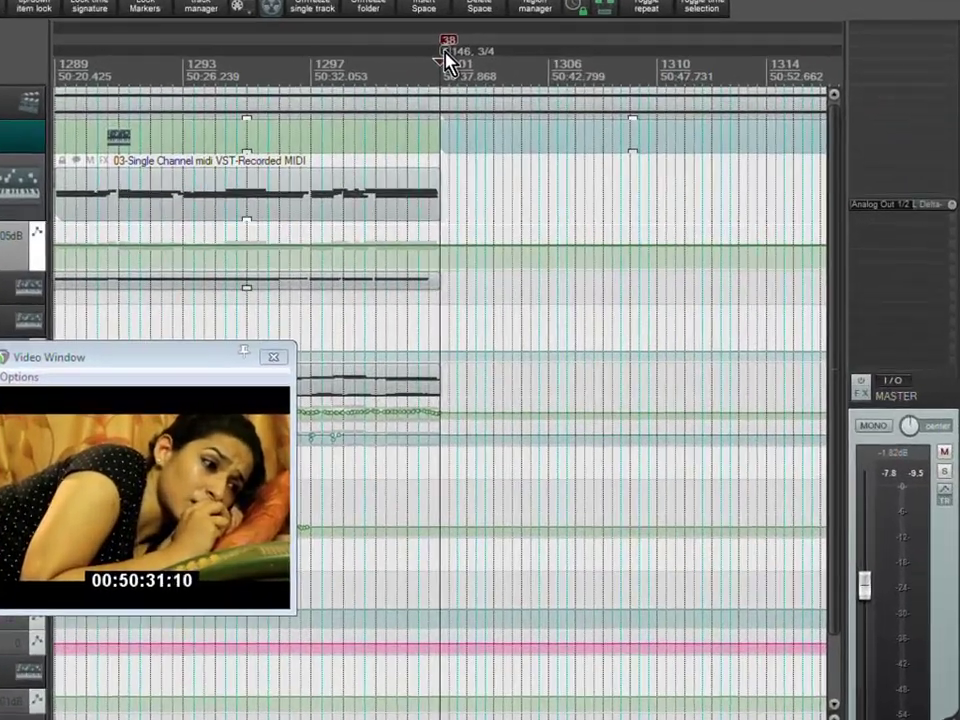
- Change the time signature marker's tempo to 136 BPM, keeping 3/4
{"action": "right_click", "coordinate": [590, 149]}
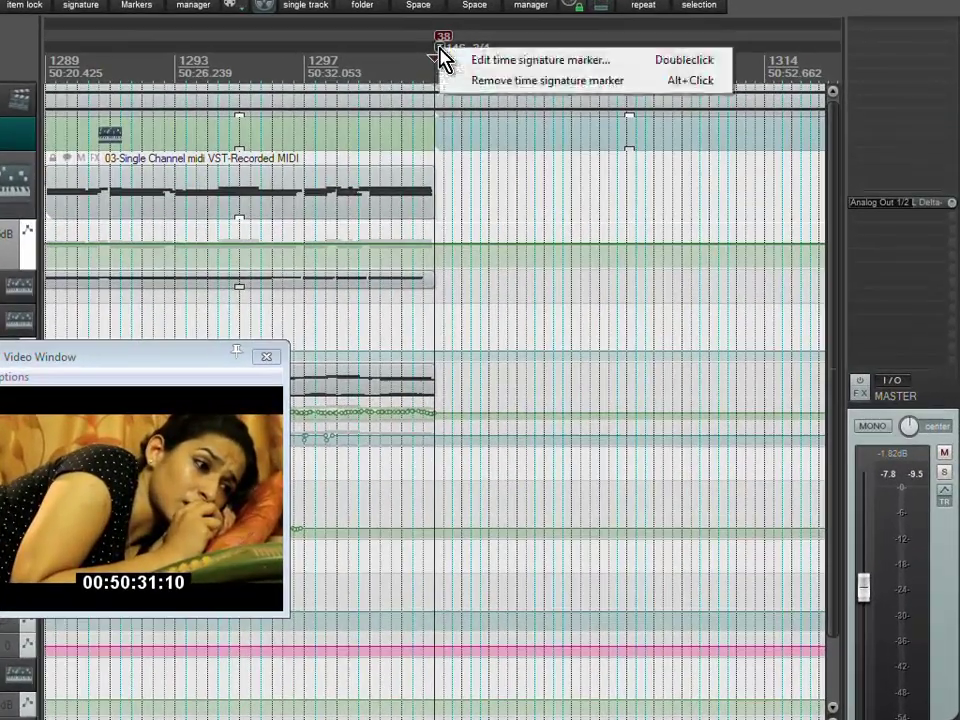
{"action": "left_click", "coordinate": [480, 60]}
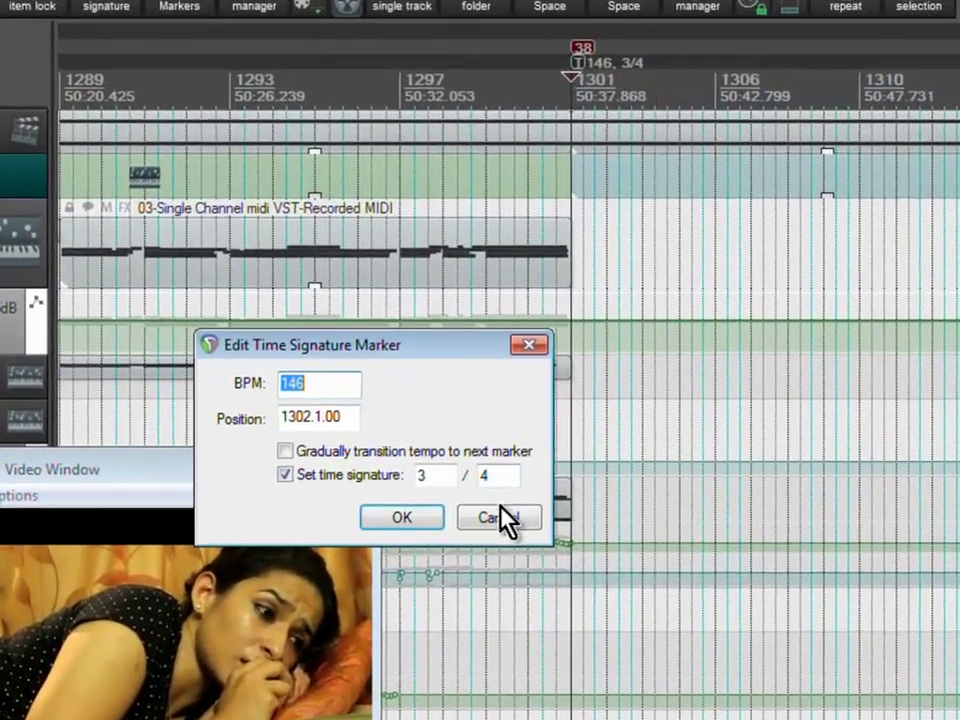
{"action": "left_click_drag", "start_coordinate": [289, 388], "coordinate": [338, 381]}
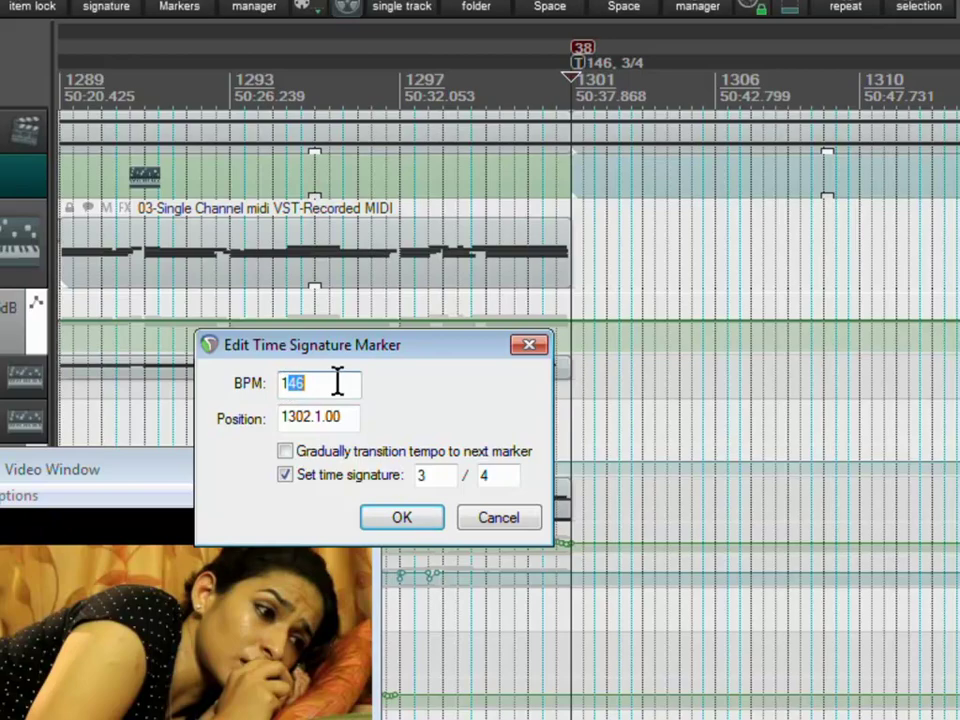
{"action": "type", "text": "36"}
{"action": "left_click", "coordinate": [400, 517]}
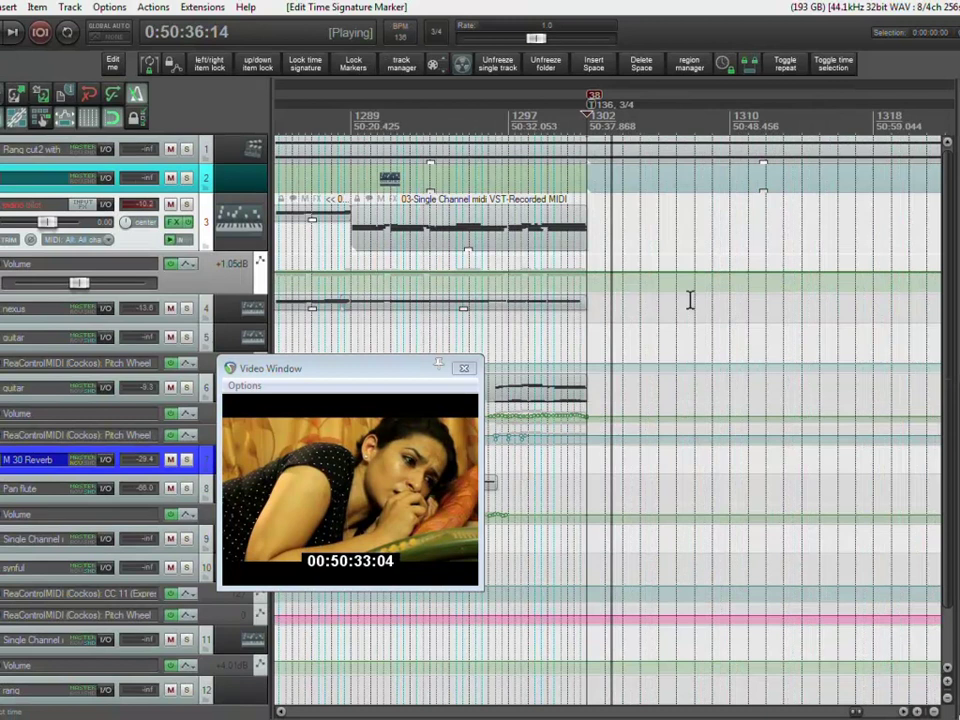
- Stop playback and place the edit cursor just after the 136 BPM marker
{"action": "scroll", "coordinate": [690, 300], "scroll_direction": "down", "scroll_amount": 2}
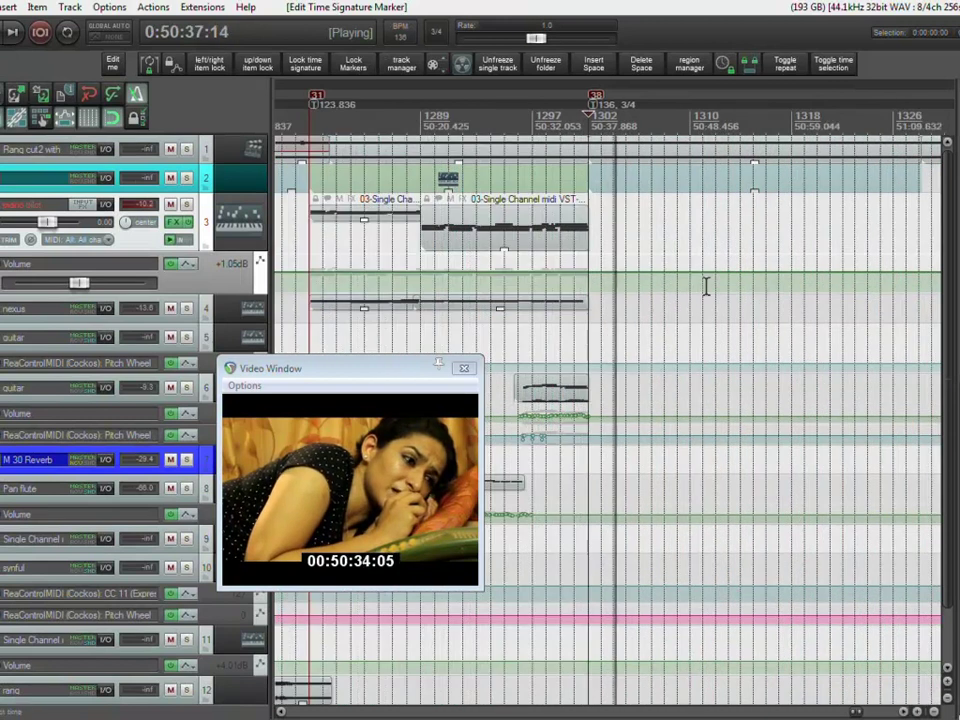
{"action": "key", "text": "space"}
{"action": "left_click", "coordinate": [612, 242]}
{"action": "scroll", "coordinate": [612, 242], "scroll_direction": "up", "scroll_amount": 3}
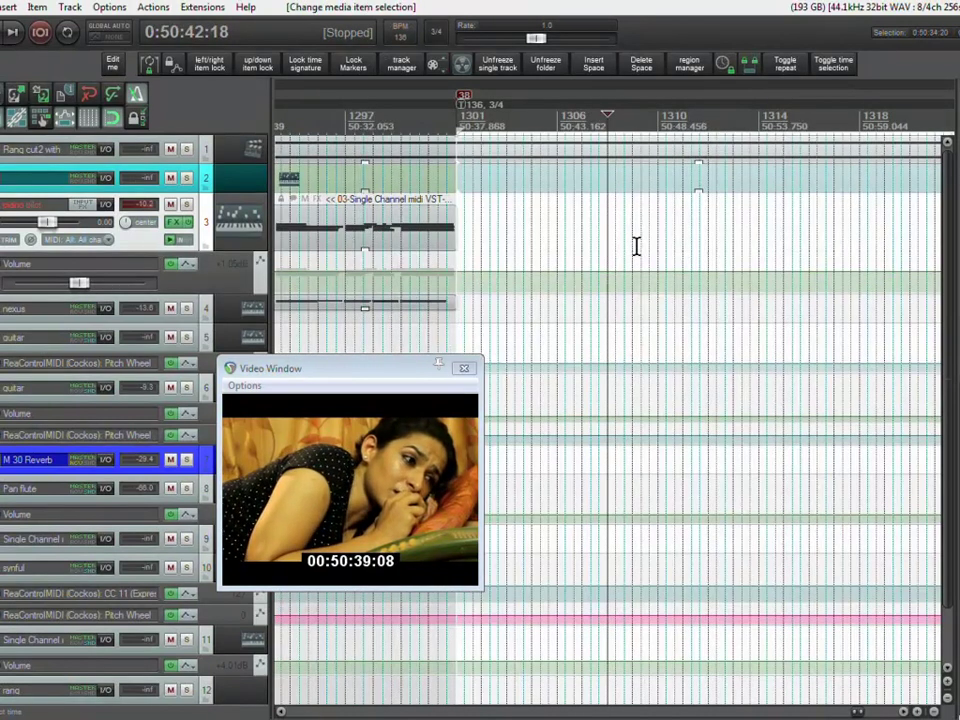
- Count the first nine bars past the marker, stepping bar by bar along the ruler
{"action": "left_click", "coordinate": [640, 245]}
{"action": "left_click", "coordinate": [659, 246]}
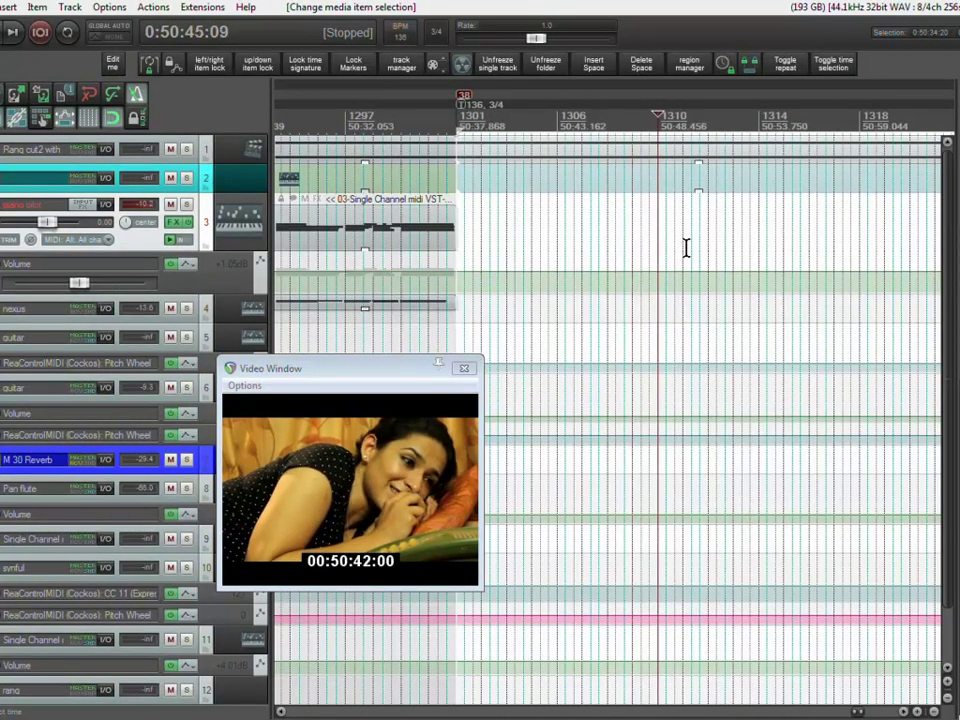
{"action": "left_click", "coordinate": [681, 248]}
{"action": "left_click", "coordinate": [711, 252]}
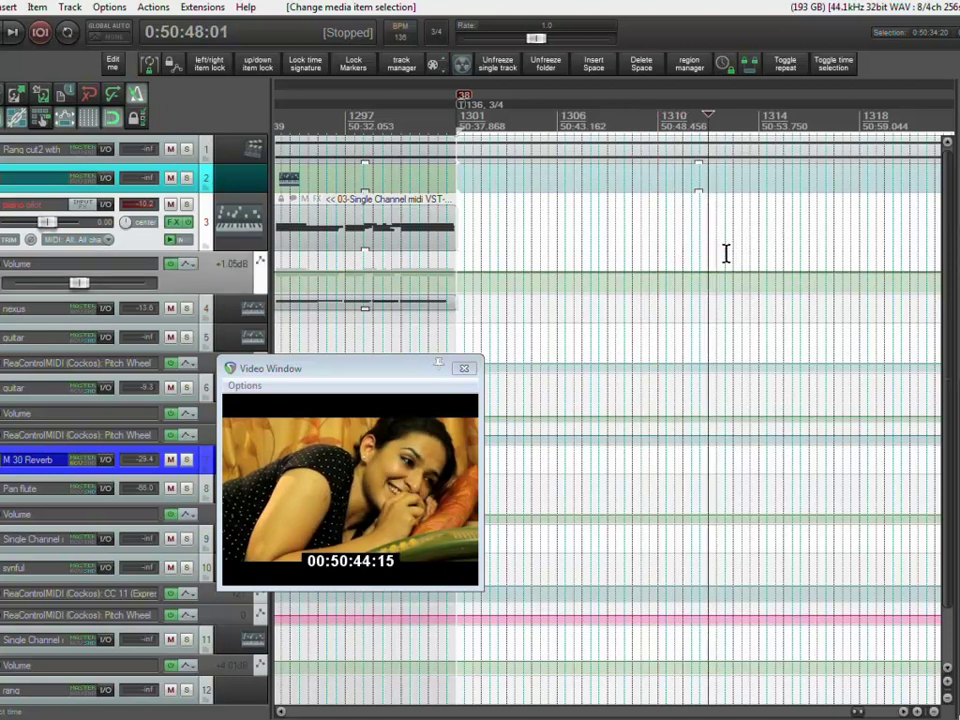
{"action": "left_click", "coordinate": [733, 256]}
{"action": "scroll", "coordinate": [740, 266], "scroll_direction": "up", "scroll_amount": 2}
{"action": "left_click", "coordinate": [644, 248]}
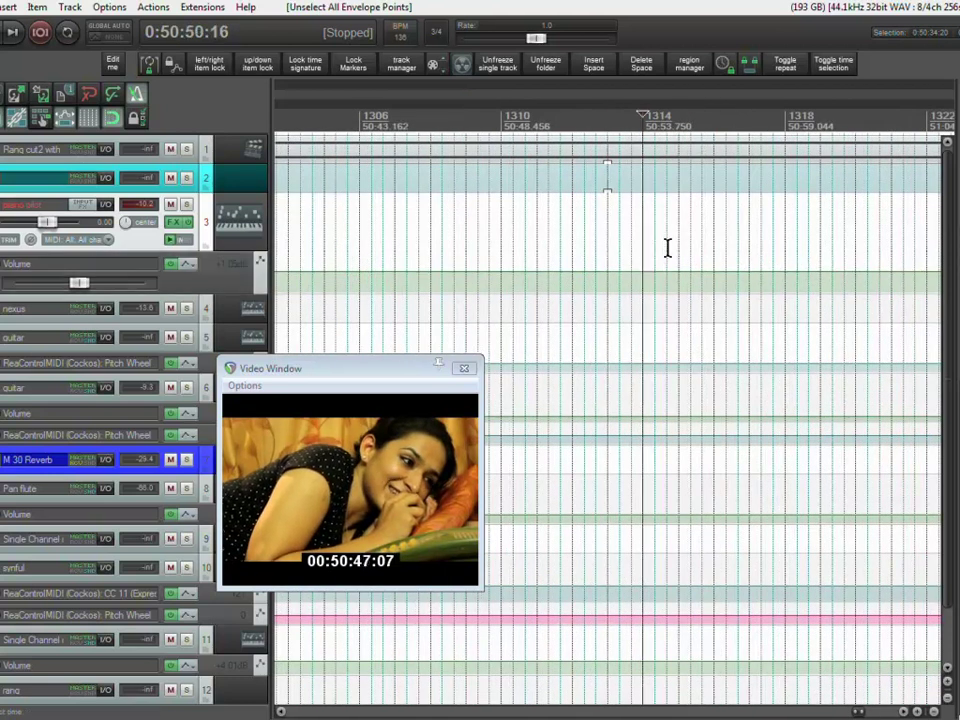
{"action": "left_click", "coordinate": [680, 246]}
{"action": "left_click", "coordinate": [713, 246]}
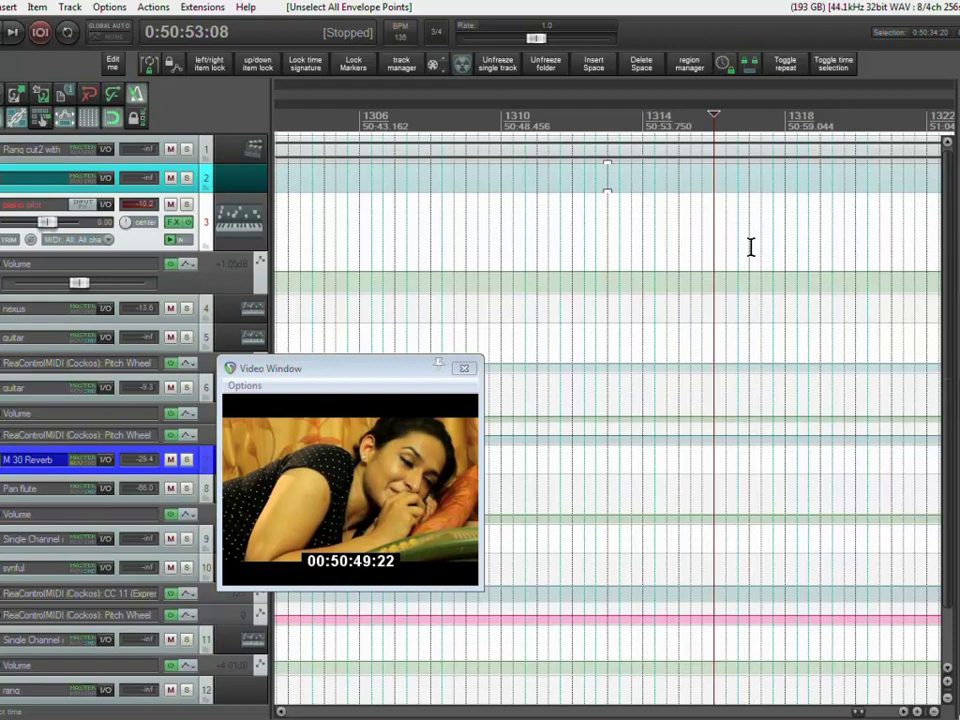
{"action": "left_click", "coordinate": [751, 247]}
{"action": "scroll", "coordinate": [750, 246], "scroll_direction": "down", "scroll_amount": 2}
- Count the remaining bars and set the edit cursor at the out point before bar 1328
{"action": "left_click", "coordinate": [634, 246]}
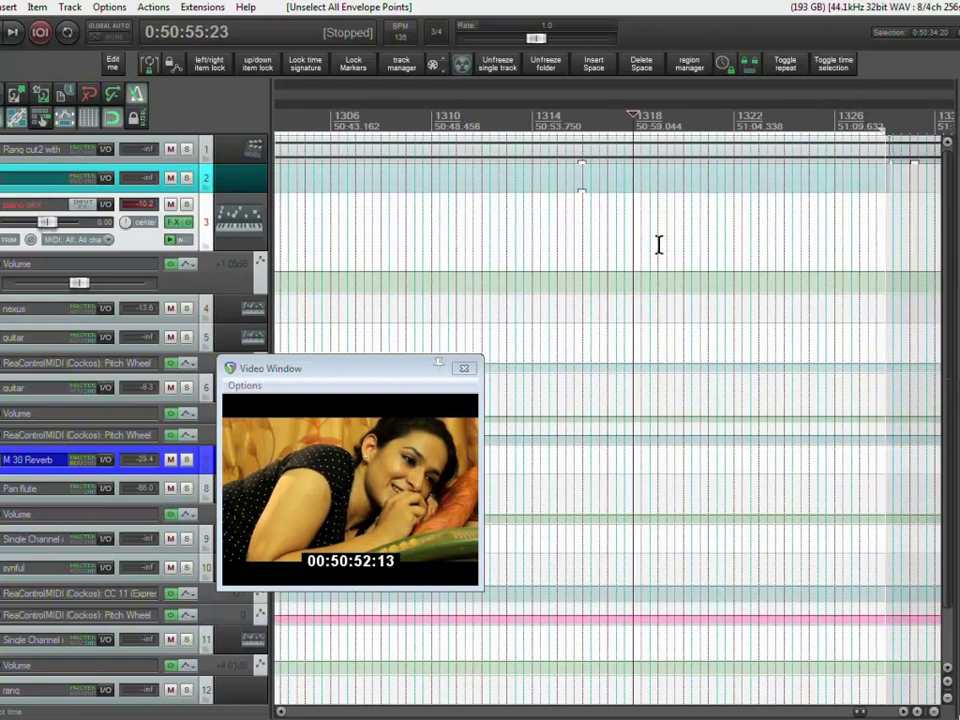
{"action": "left_click", "coordinate": [660, 245]}
{"action": "left_click", "coordinate": [683, 246]}
{"action": "left_click", "coordinate": [708, 246]}
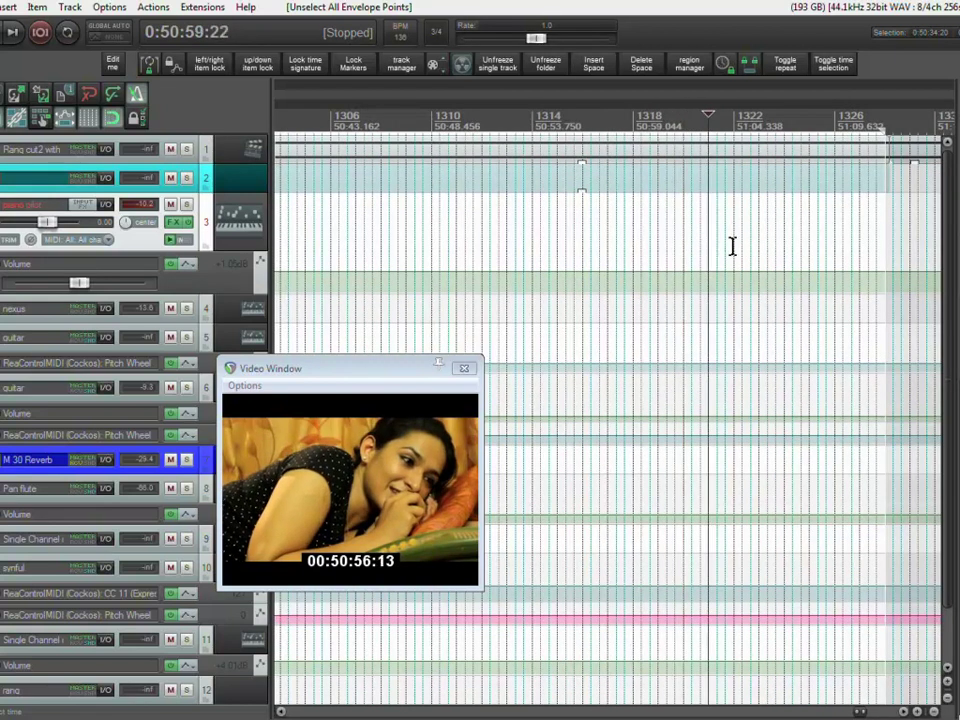
{"action": "left_click", "coordinate": [732, 246]}
{"action": "left_click", "coordinate": [765, 246]}
{"action": "left_click", "coordinate": [784, 246]}
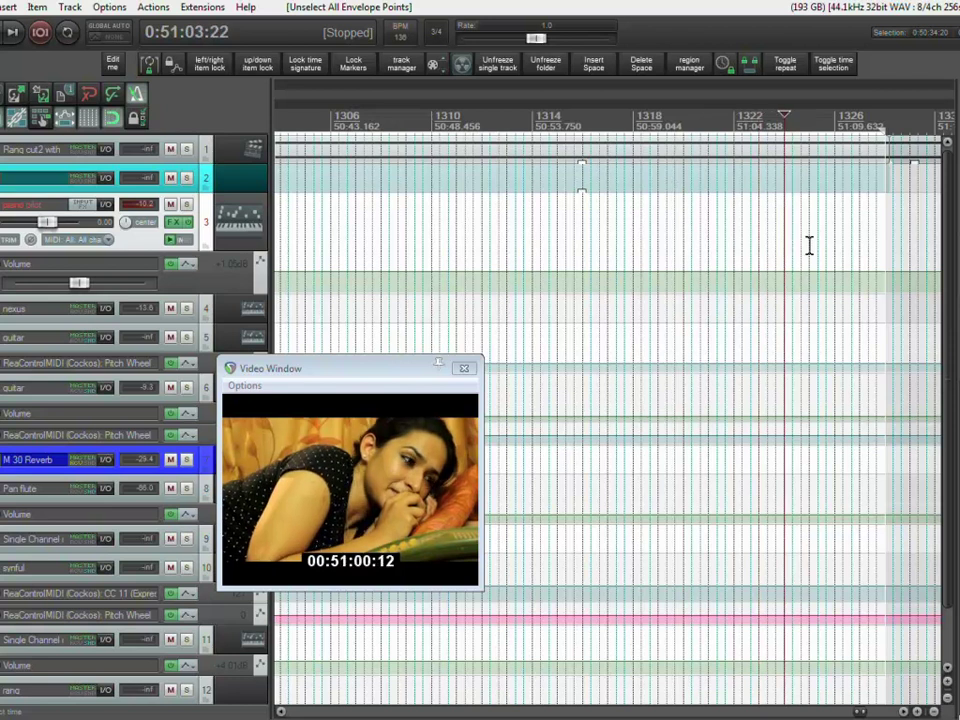
{"action": "left_click", "coordinate": [809, 246]}
{"action": "left_click", "coordinate": [835, 245]}
{"action": "left_click", "coordinate": [859, 244]}
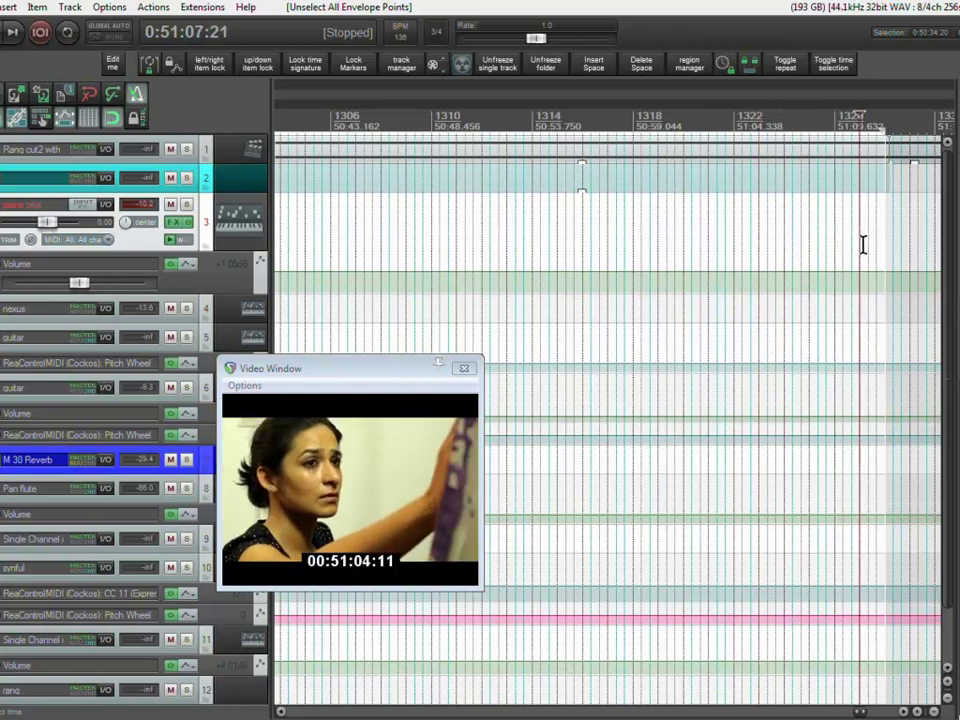
{"action": "scroll", "coordinate": [859, 244], "scroll_direction": "up", "scroll_amount": 3}
{"action": "left_click", "coordinate": [654, 245]}
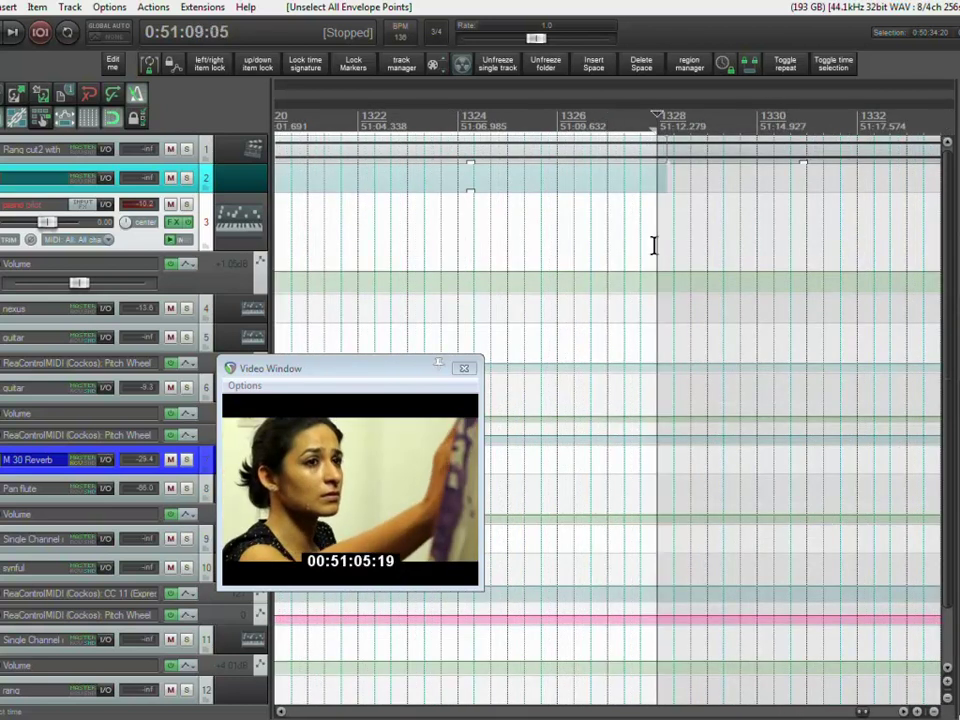